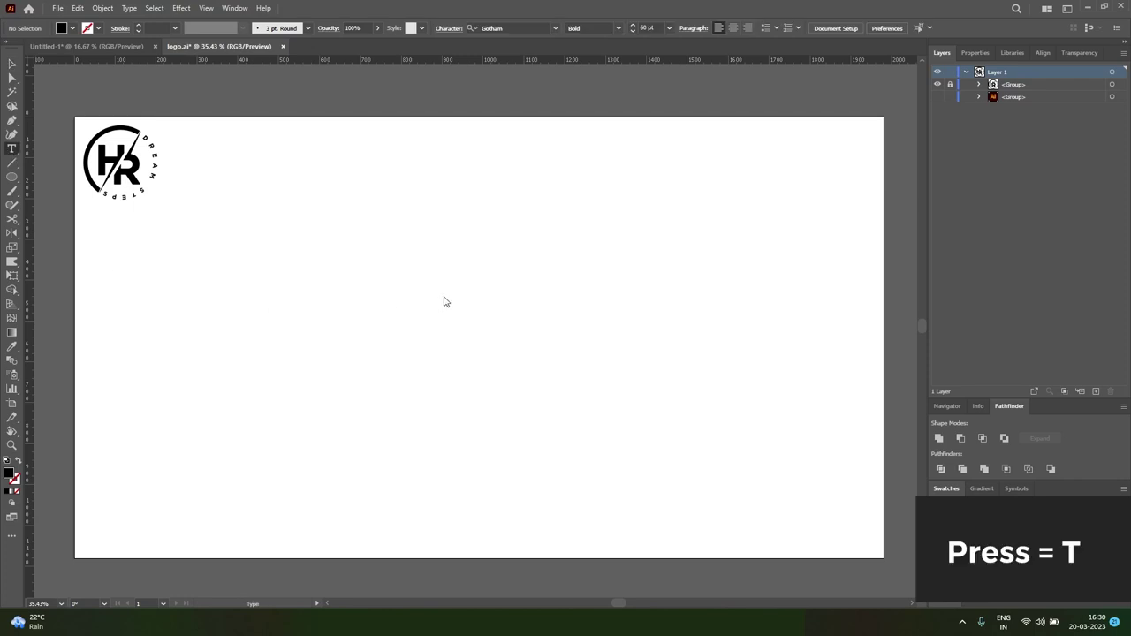
Step: Type a centred 'HR' and set its tracking to 0
click(420, 313)
text(H)
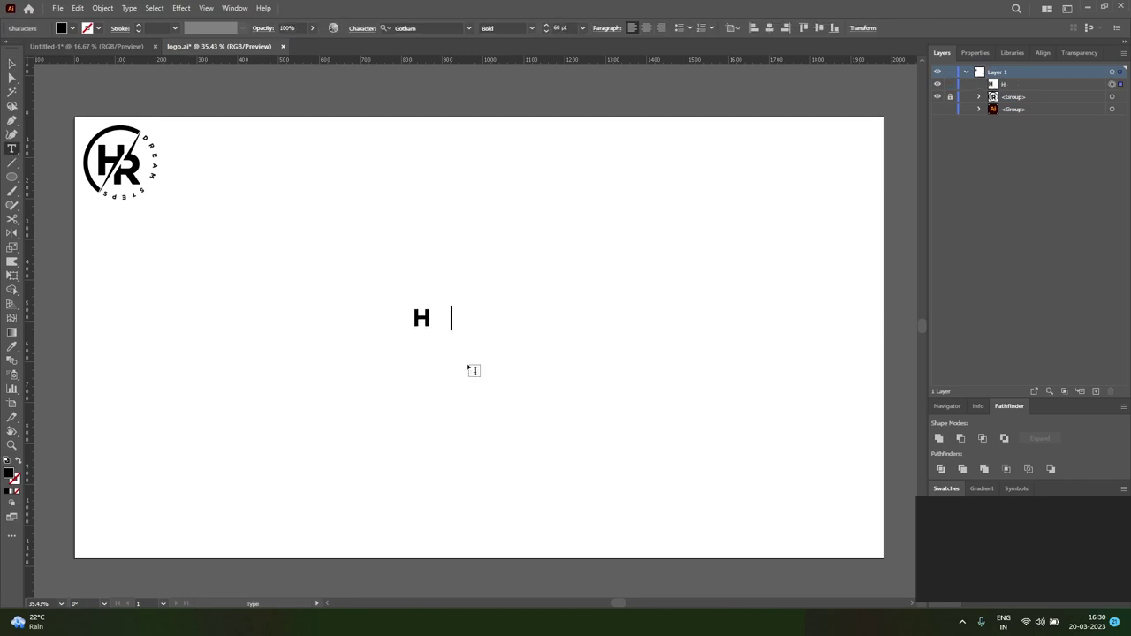
click(10, 66)
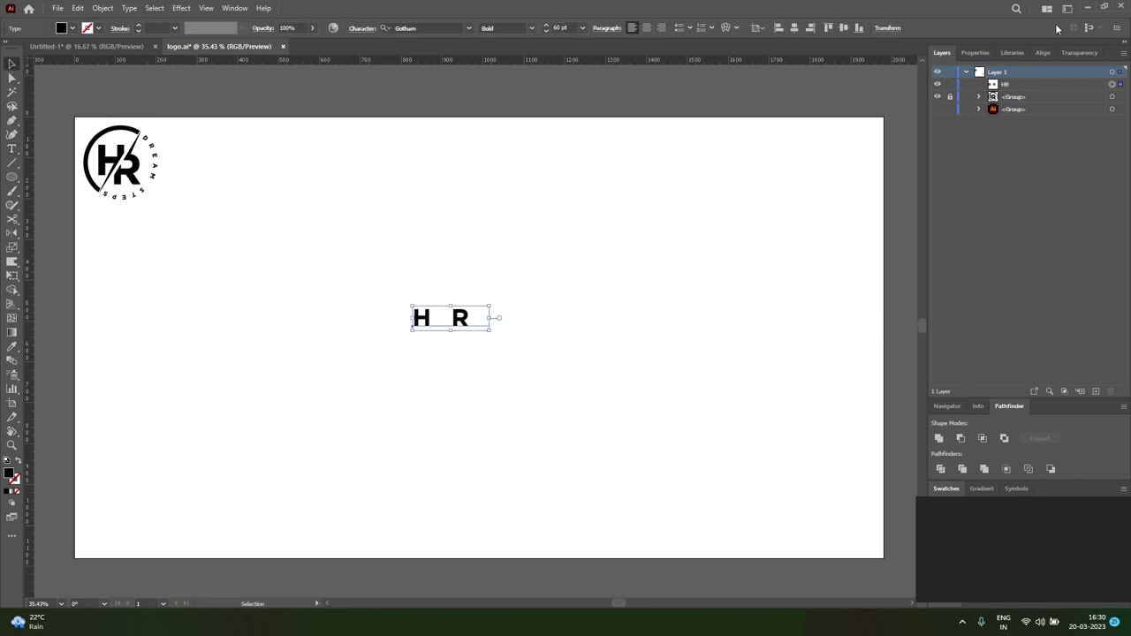
click(975, 53)
click(1054, 330)
click(1070, 406)
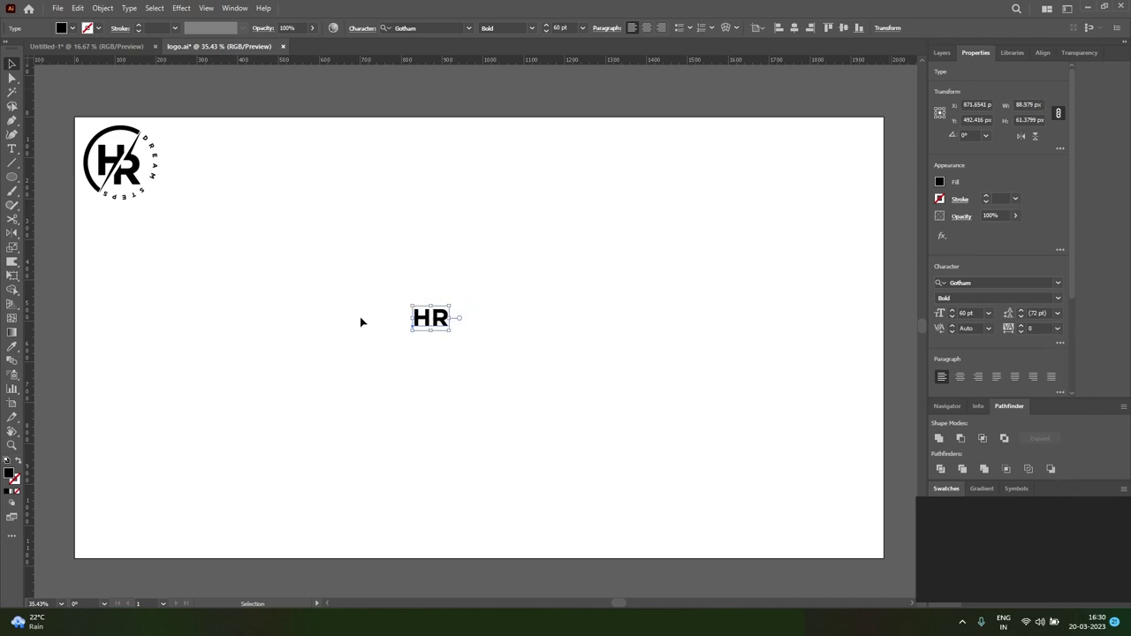
Step: Enlarge the HR about five times and convert it to outlines
mouse_move(450, 324)
mouse_down()
mouse_move(526, 380)
mouse_move(500, 362)
mouse_up()
right_click(501, 363)
click(548, 173)
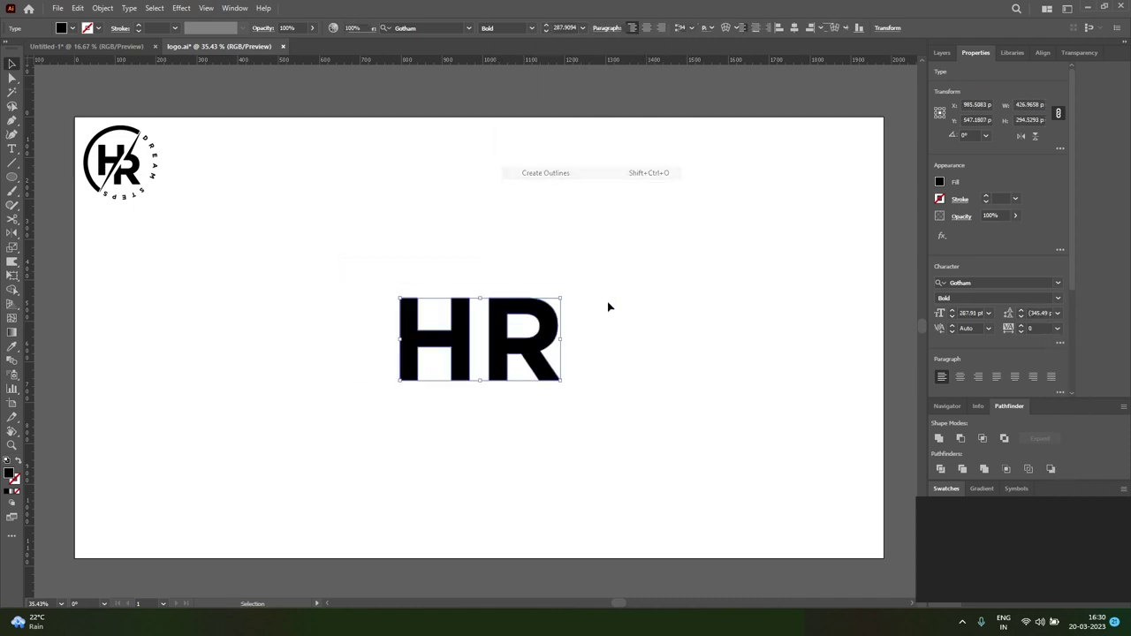
right_click(534, 355)
Step: Ungroup the outlined HR and move the R down-left, tucked under the H's right side
click(576, 251)
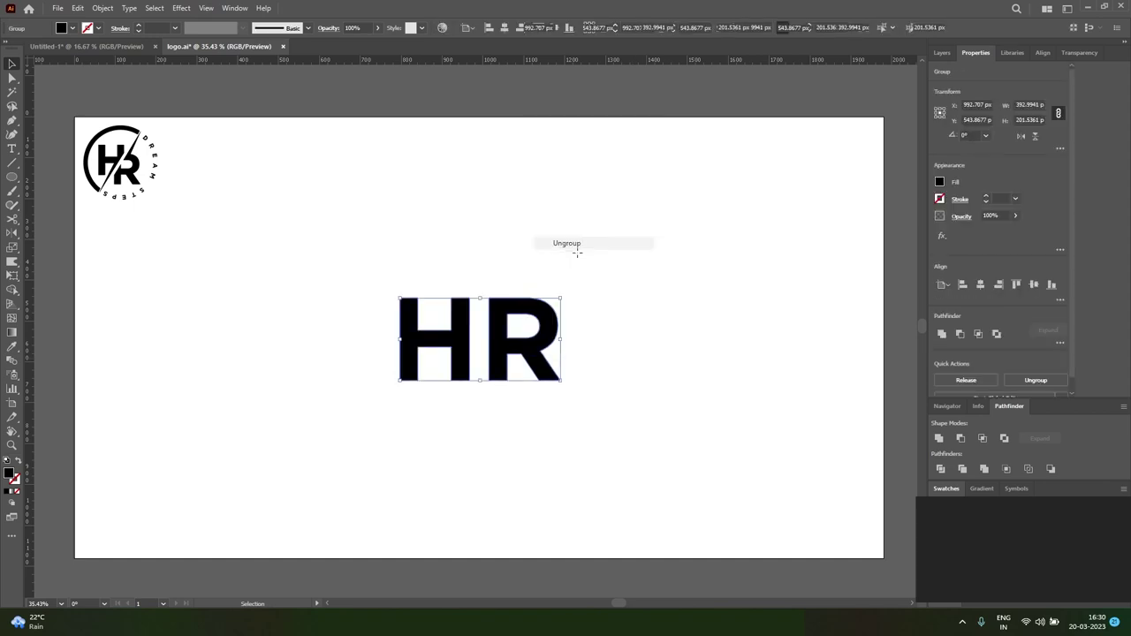
drag(533, 352, 499, 398)
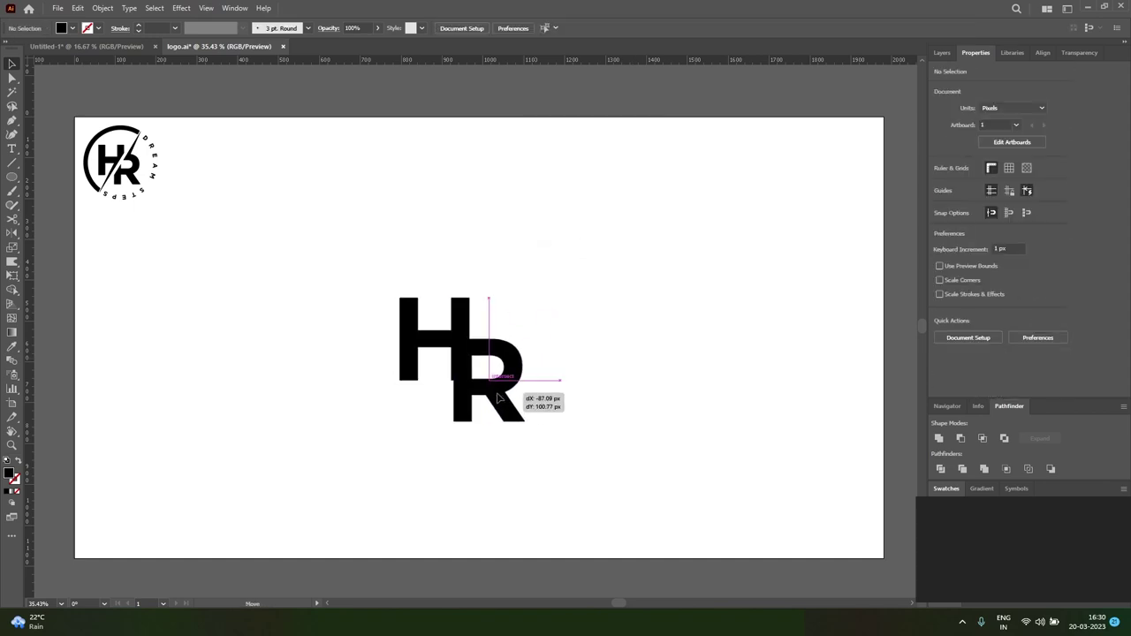
drag(499, 398, 500, 398)
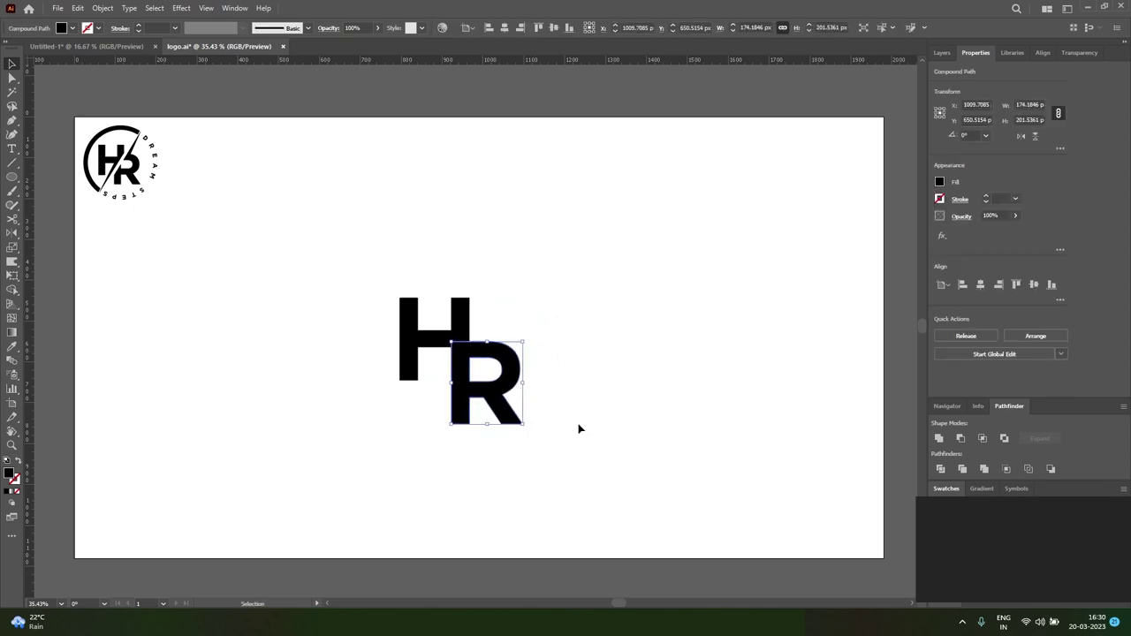
click(570, 437)
click(505, 399)
click(572, 422)
Step: Draw a tall black rectangle, tilt it and move it over the HR letters
key(m)
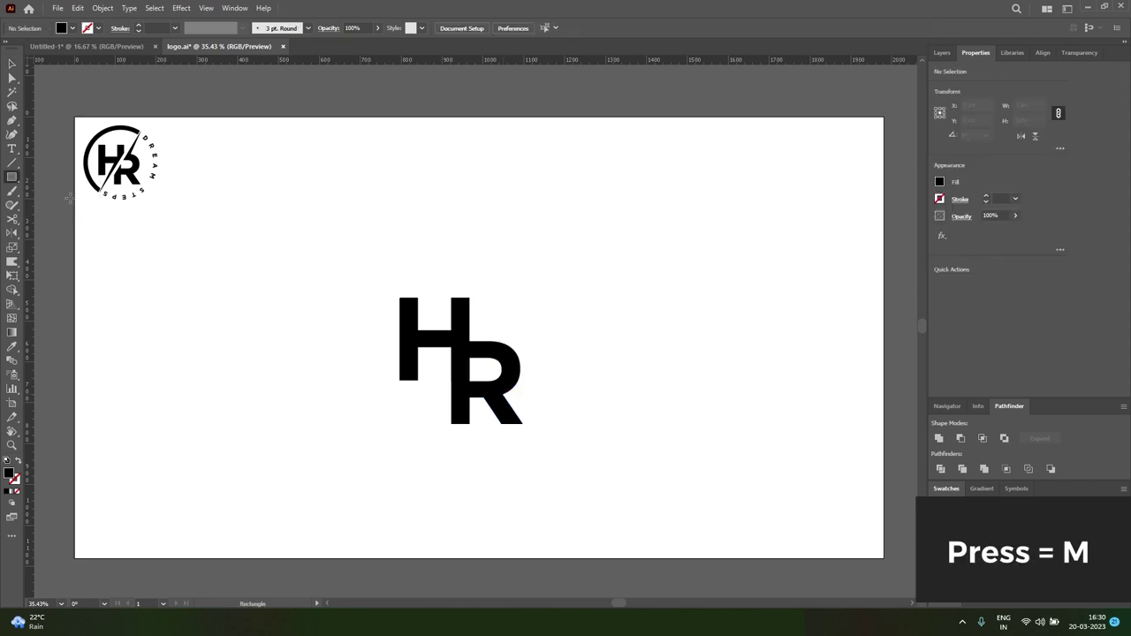
mouse_move(559, 265)
mouse_down()
mouse_move(616, 514)
mouse_move(604, 512)
mouse_up()
key(v)
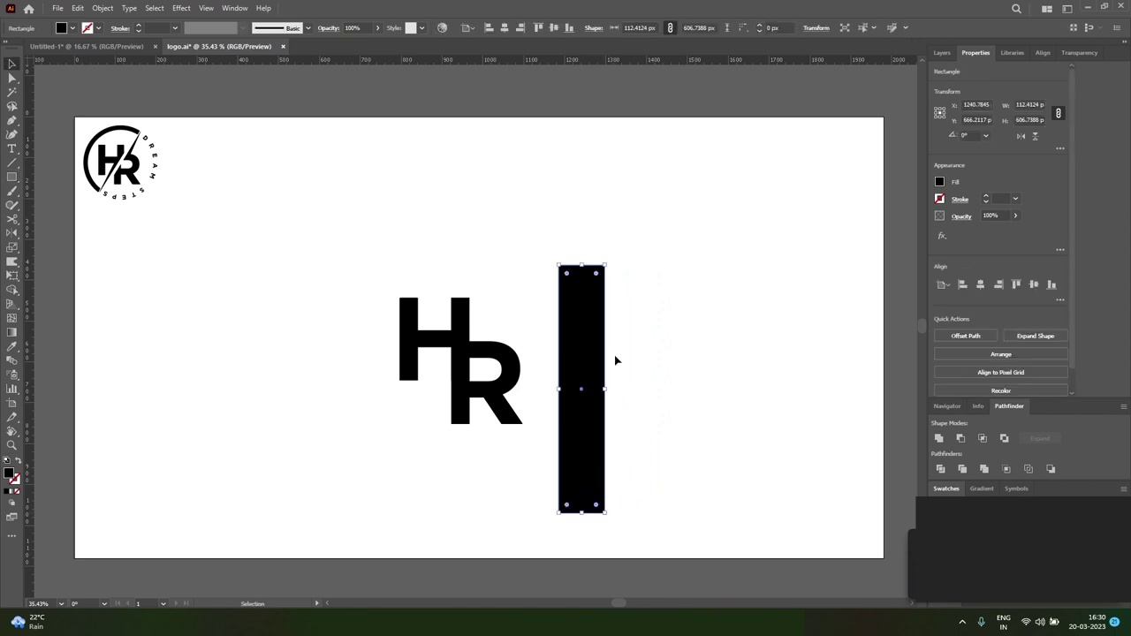
drag(631, 283, 545, 255)
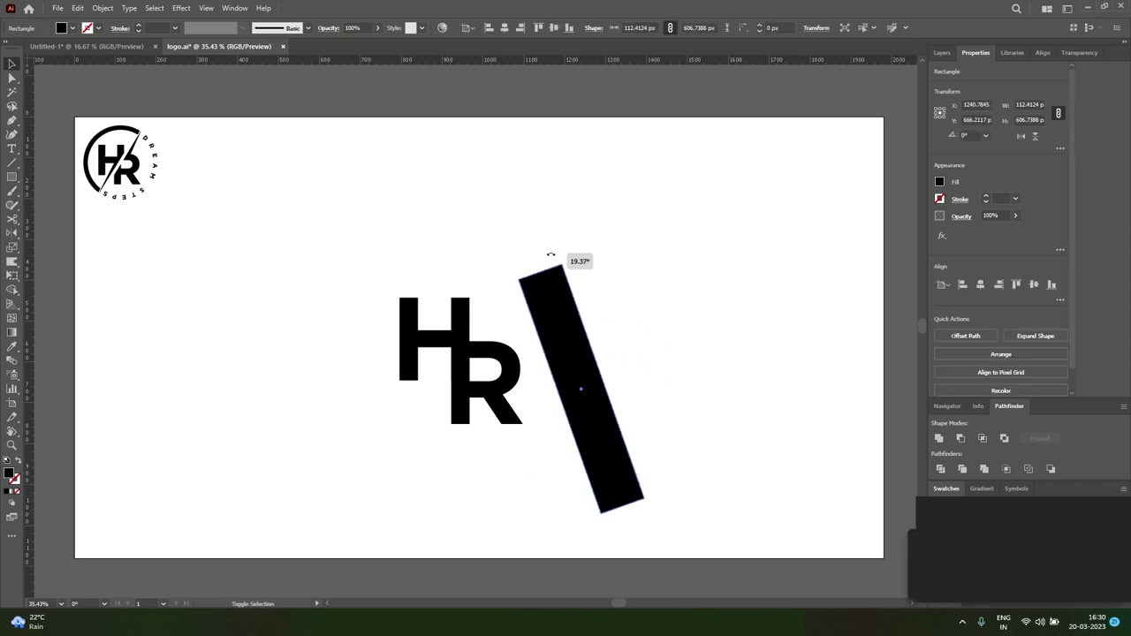
drag(618, 440, 501, 462)
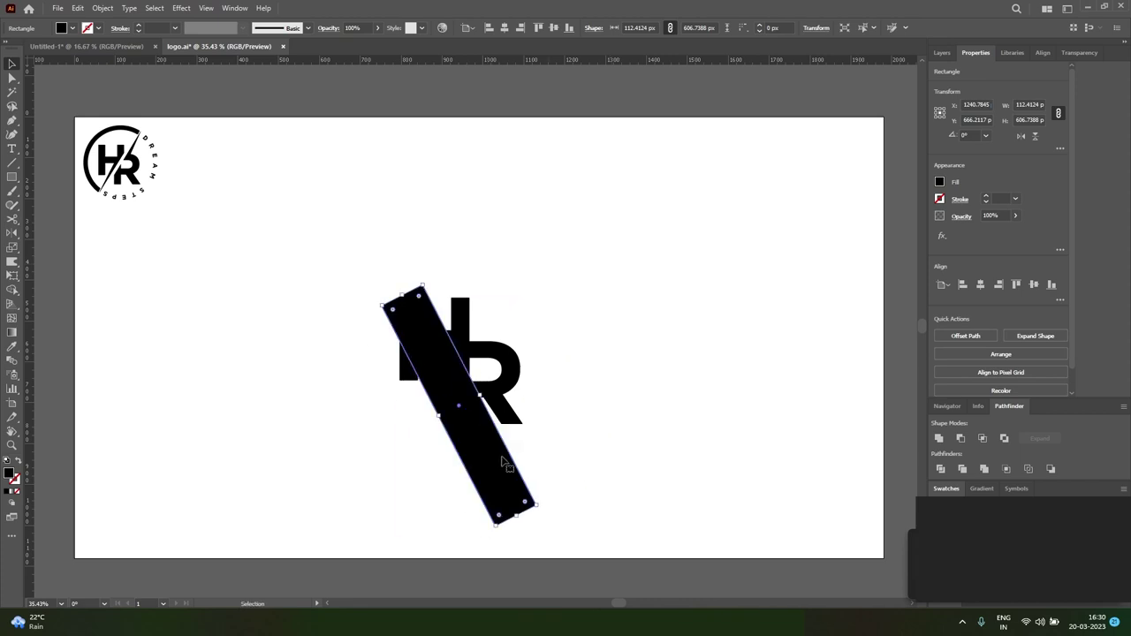
Step: Rotate the bar to about 34°, reflect it vertically and move it up across the HR
drag(542, 504, 547, 499)
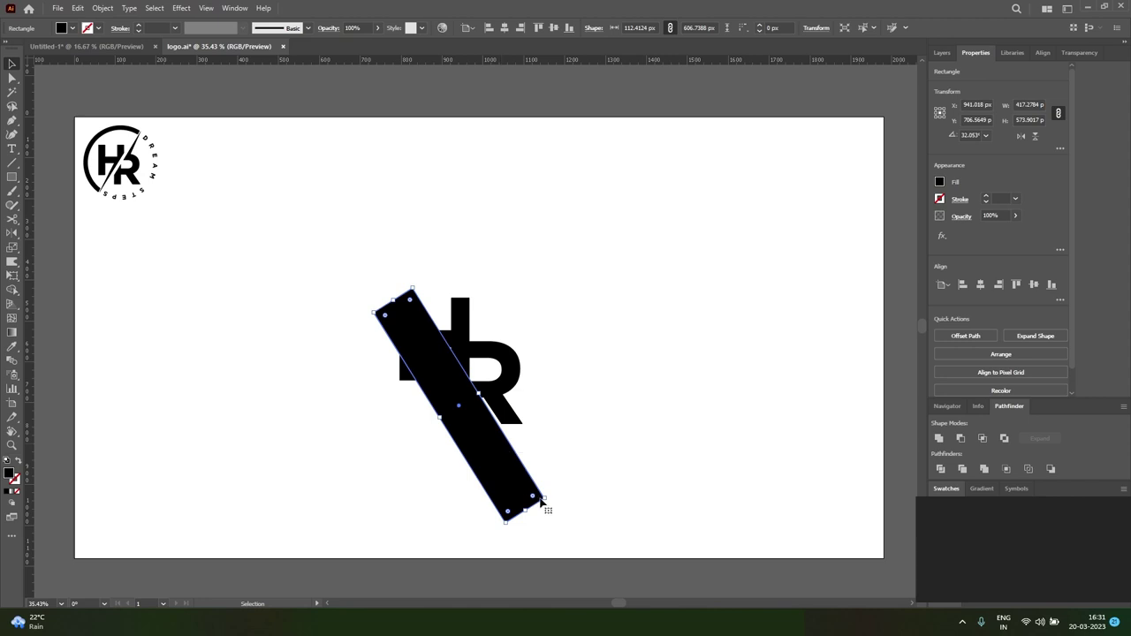
drag(551, 500, 551, 501)
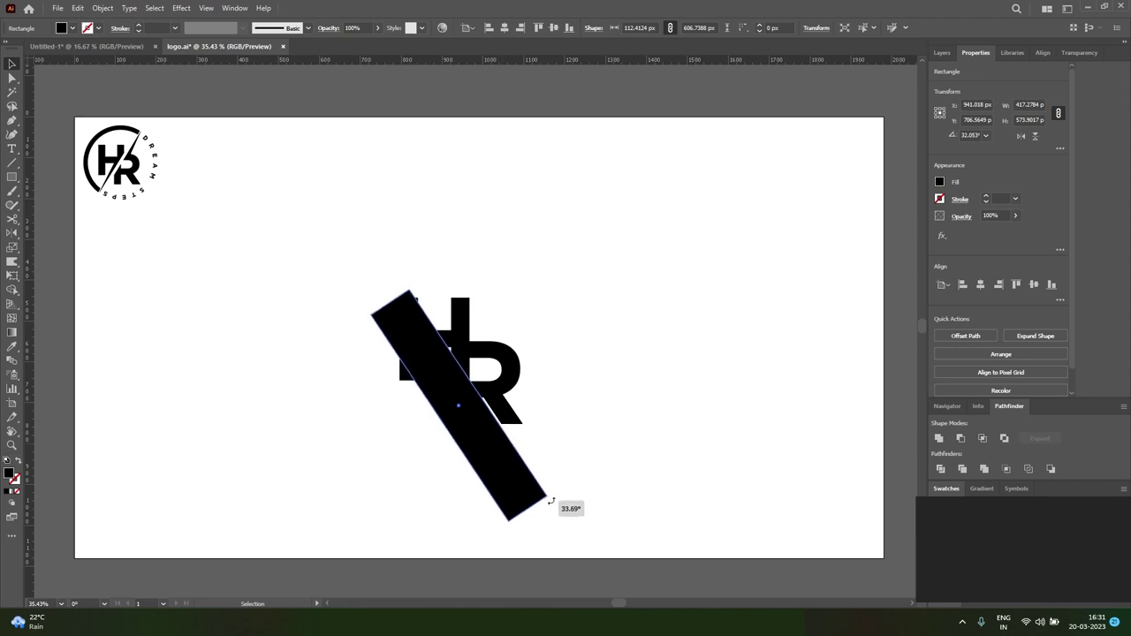
right_click(521, 488)
click(715, 457)
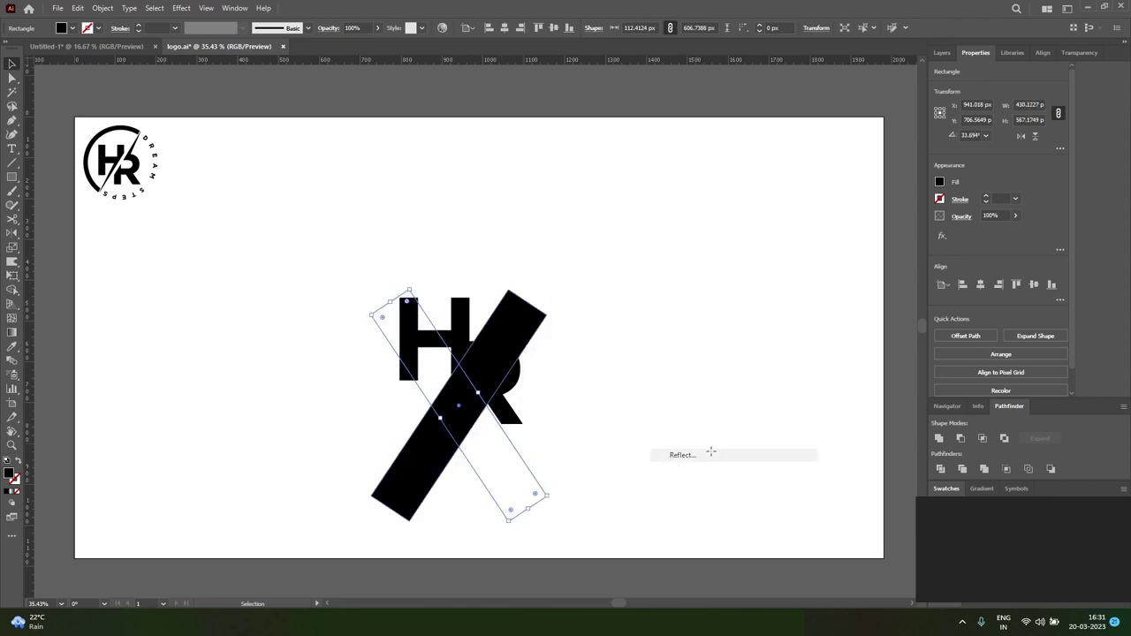
click(576, 389)
drag(469, 390, 463, 363)
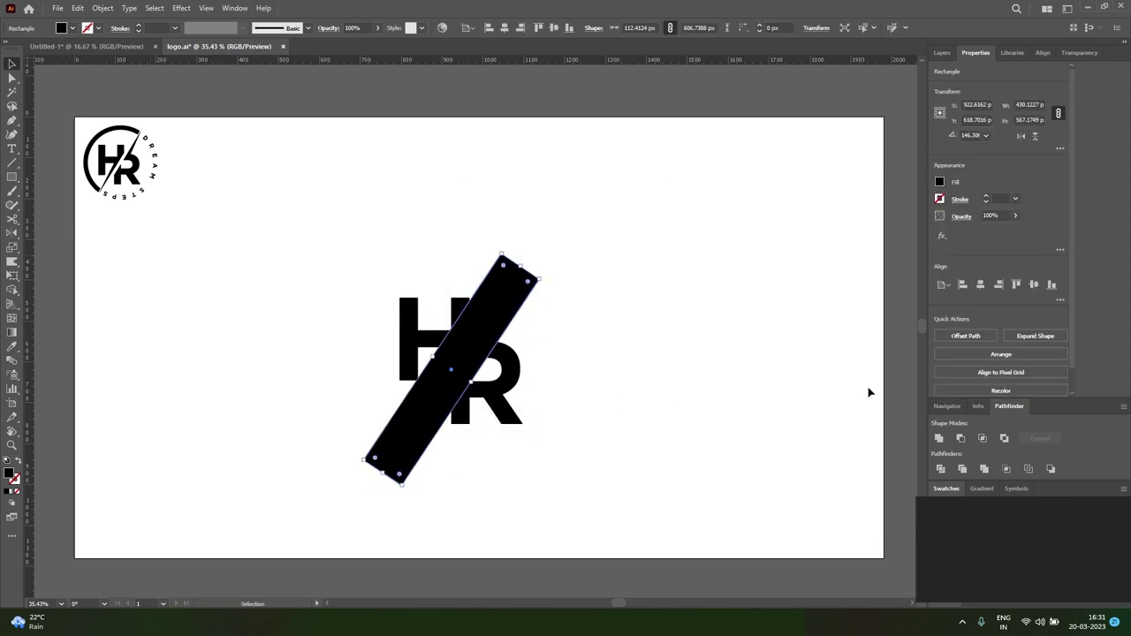
click(945, 488)
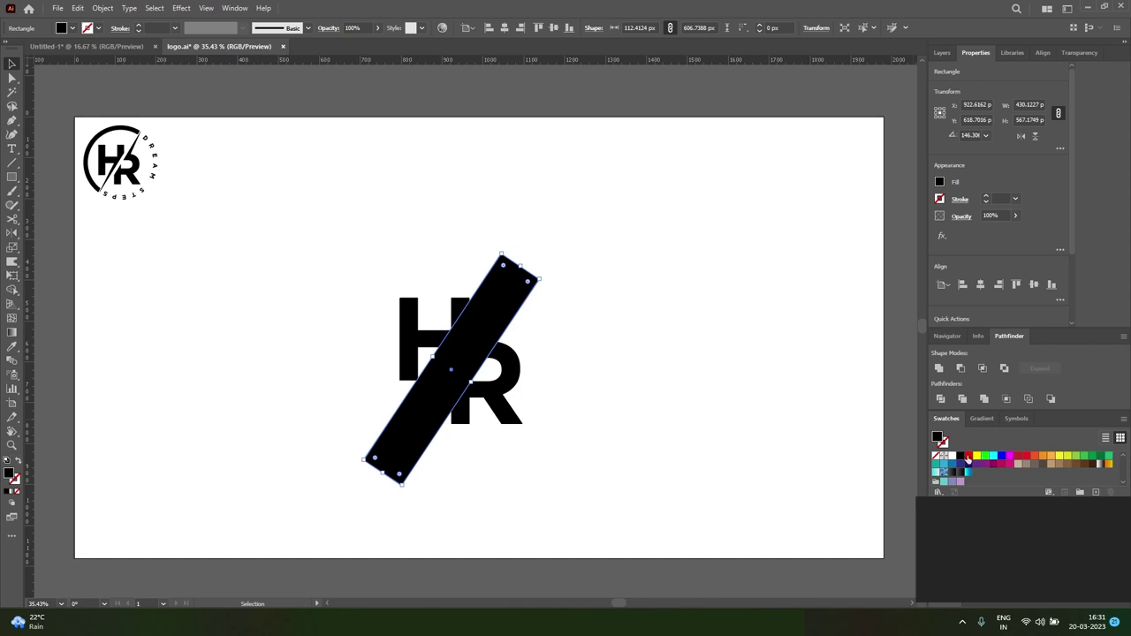
Step: Fill the bar yellow, narrow it to about 77 px, then Divide it with the H and R
click(976, 457)
mouse_move(471, 382)
mouse_down()
mouse_move(437, 351)
mouse_move(465, 379)
mouse_up()
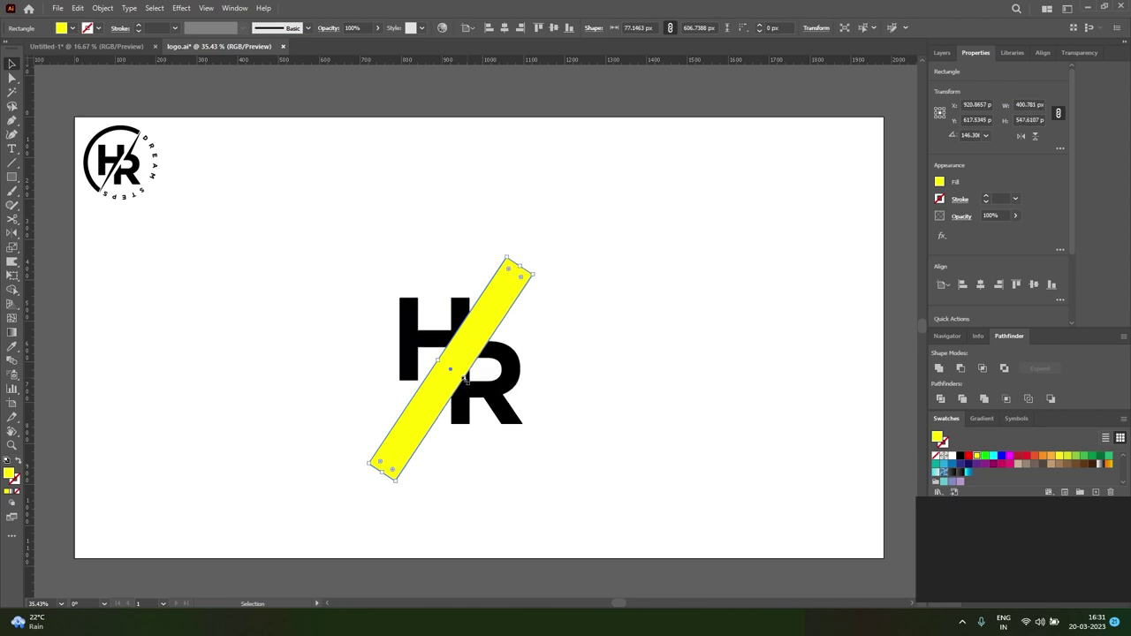
click(568, 392)
click(463, 353)
drag(557, 424, 454, 353)
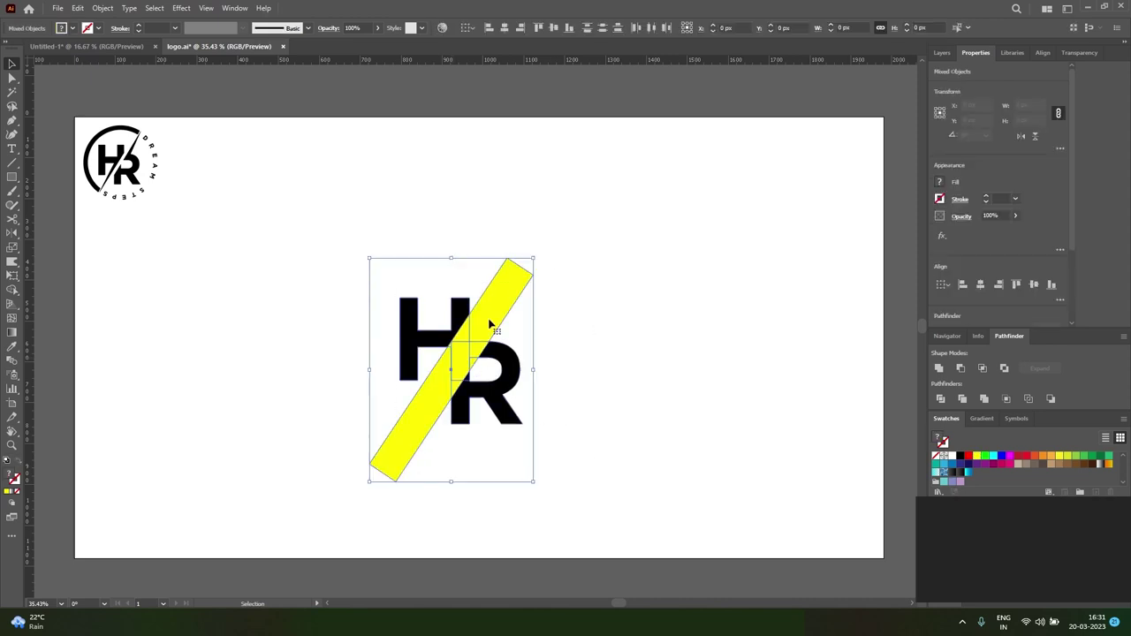
click(942, 400)
Step: Delete every yellow bar piece and the white counter inside the R
click(639, 449)
key(a)
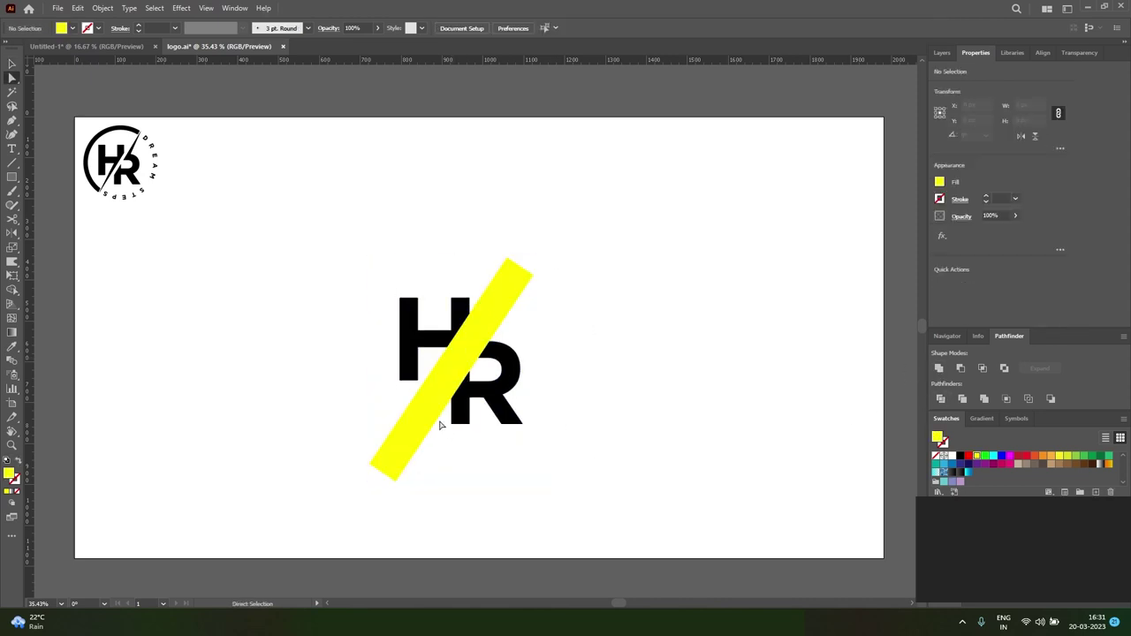
drag(442, 430, 383, 450)
key(Delete)
drag(524, 317, 477, 353)
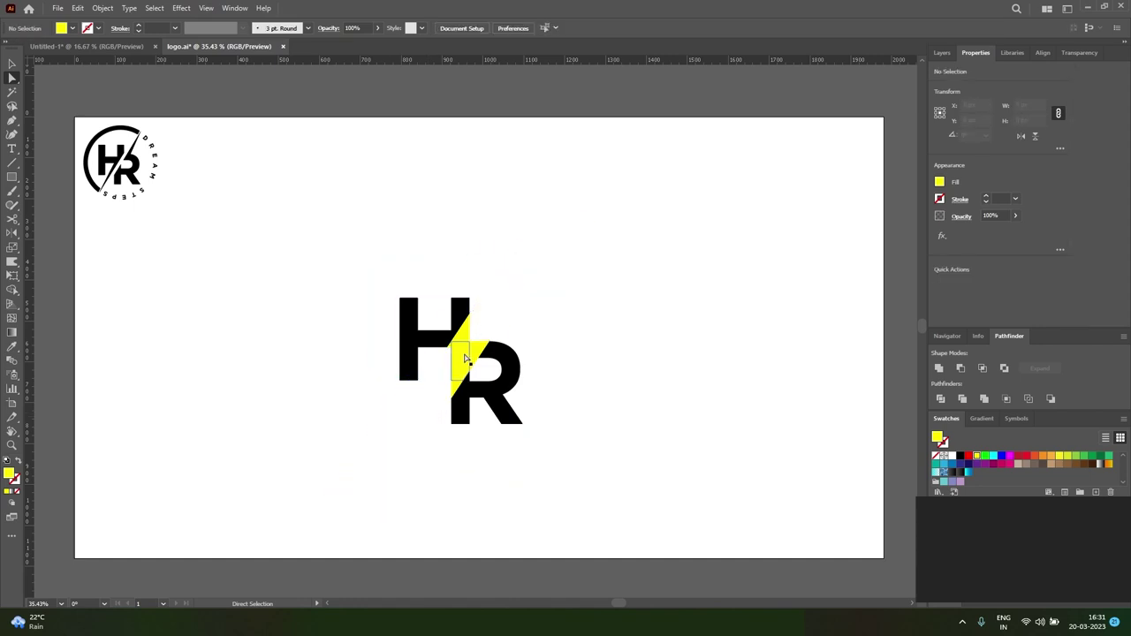
key(Delete)
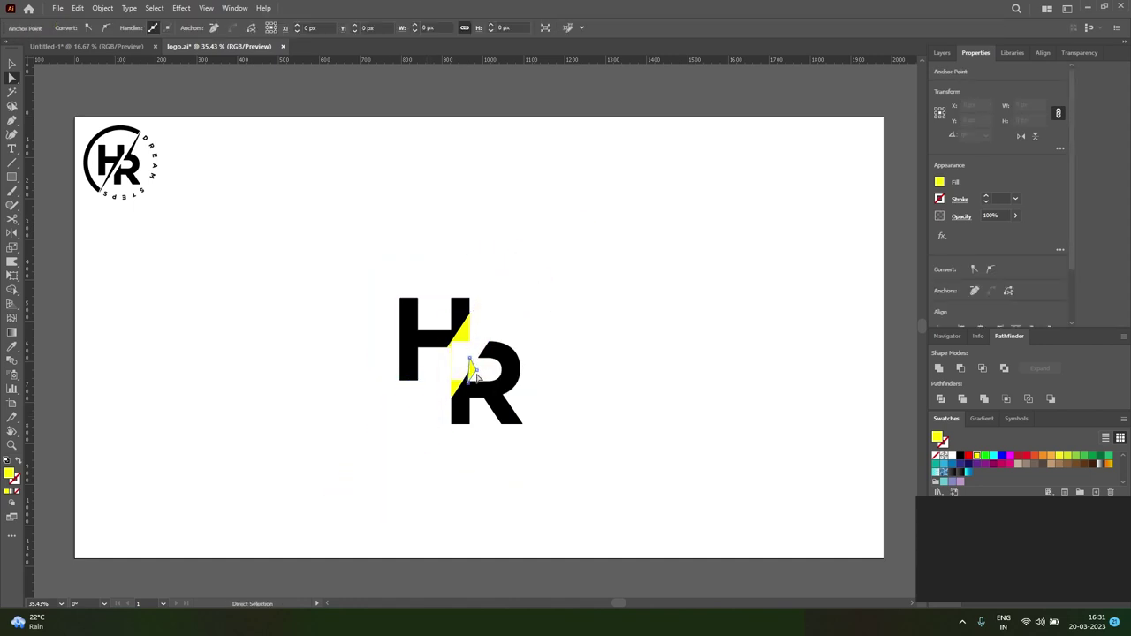
mouse_move(445, 401)
mouse_down()
mouse_move(425, 420)
mouse_move(450, 381)
mouse_up()
click(444, 360)
key(Delete)
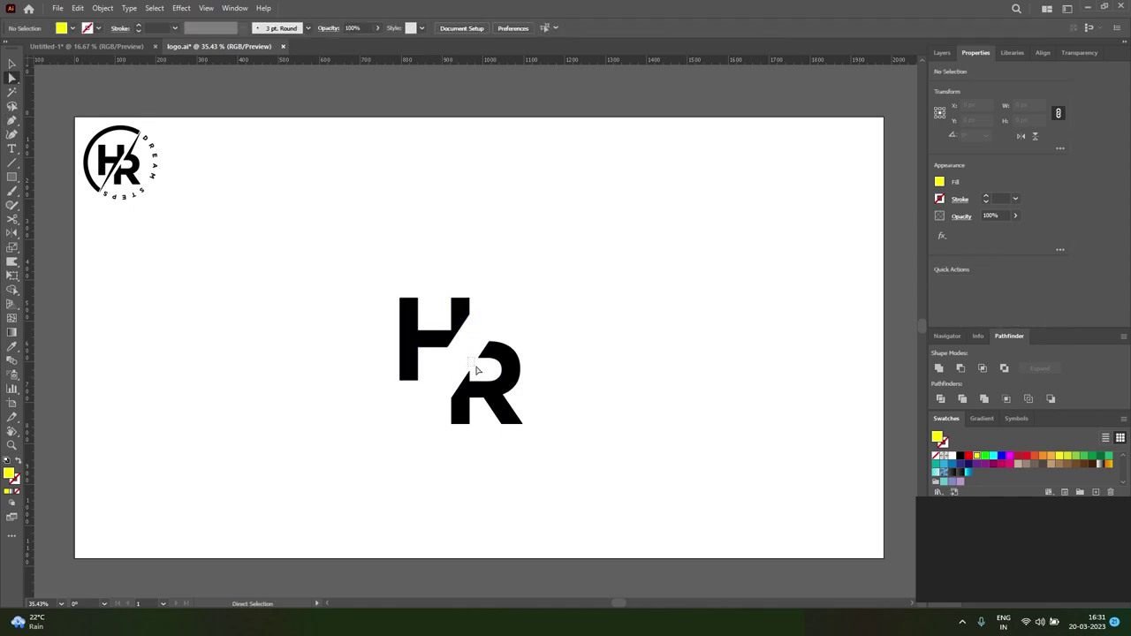
click(476, 370)
key(Delete)
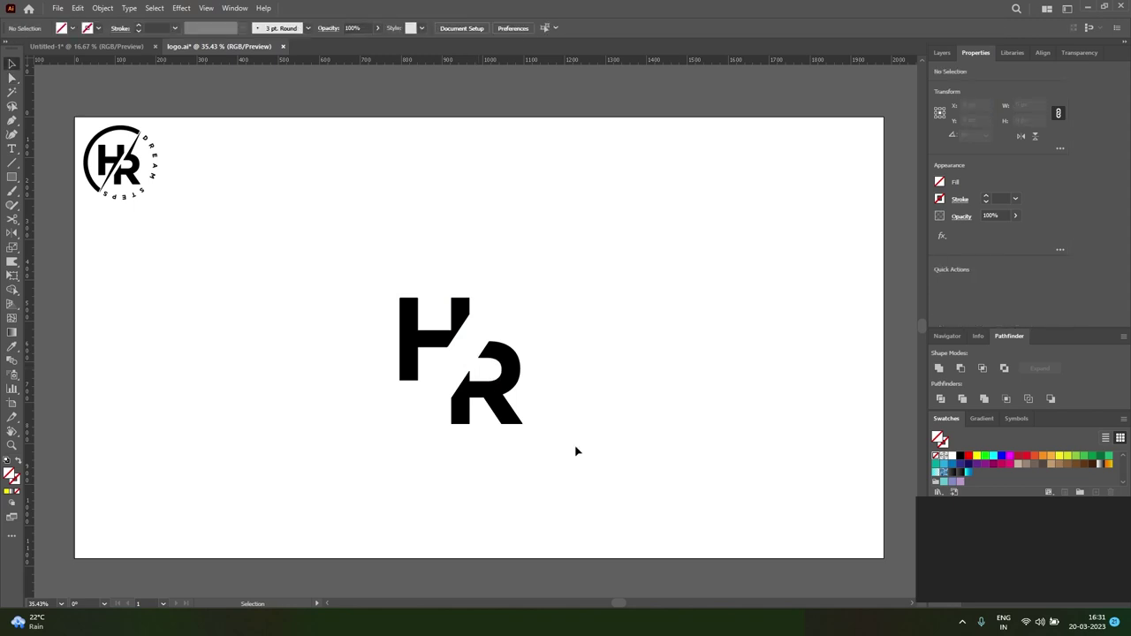
drag(575, 451, 354, 262)
Step: Enlarge the HR monogram to about twice its size
drag(524, 425, 636, 495)
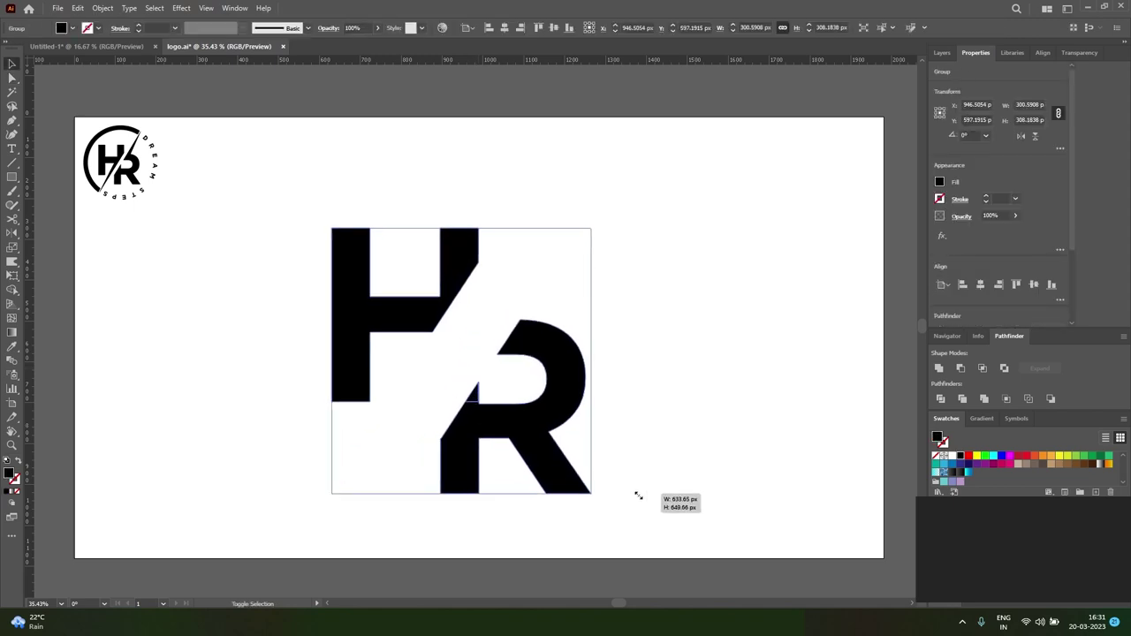
drag(564, 452, 536, 429)
key(a)
click(518, 424)
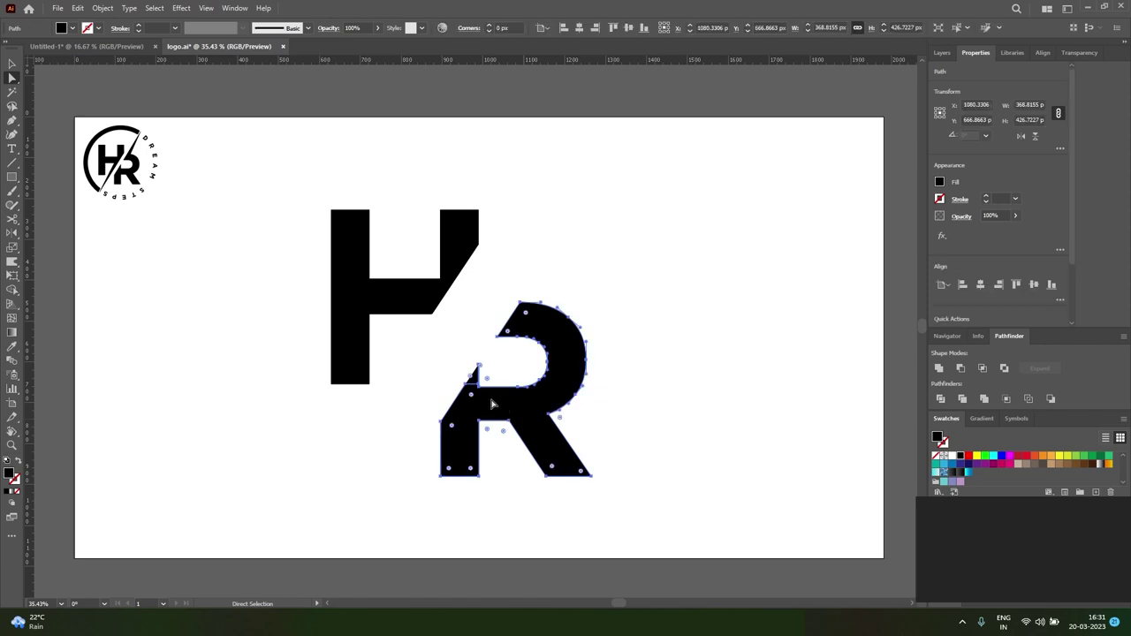
click(461, 268)
shift+click(459, 441)
key(v)
click(495, 349)
Step: Add an anchor on the H's crossbar edge and pull it down-left into a long spike
key(a)
click(459, 256)
key(p)
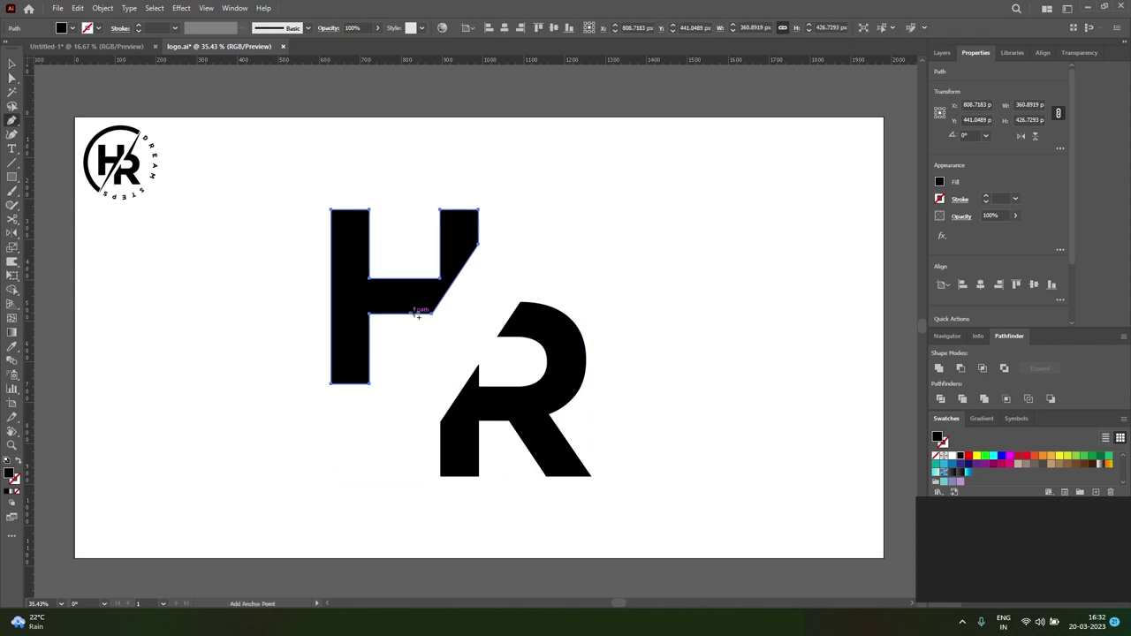
click(415, 313)
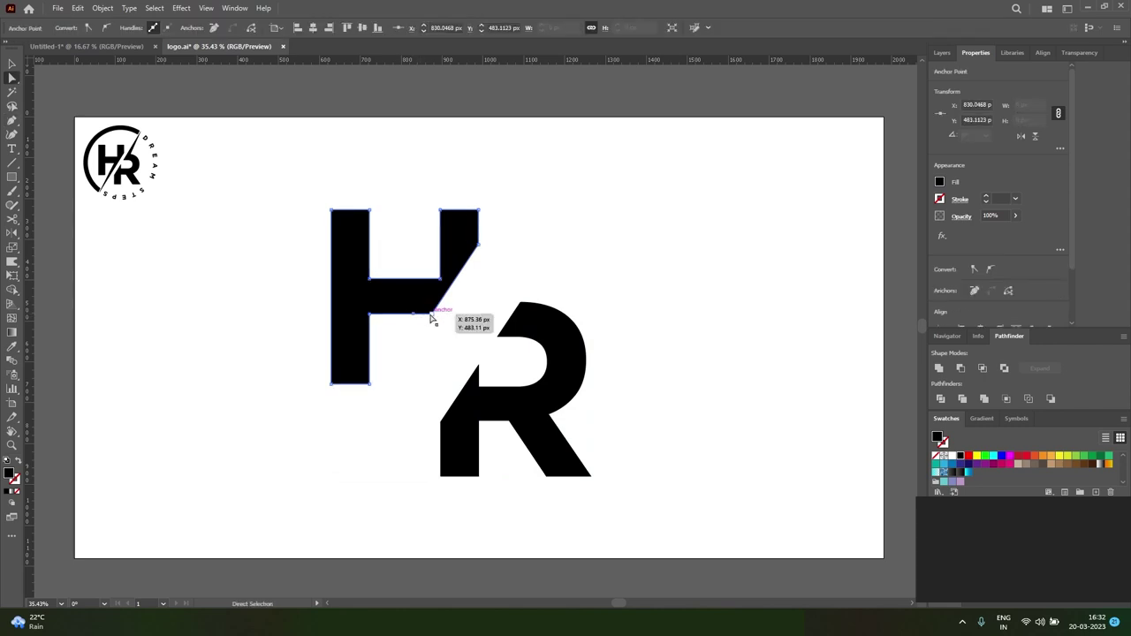
drag(432, 316, 344, 454)
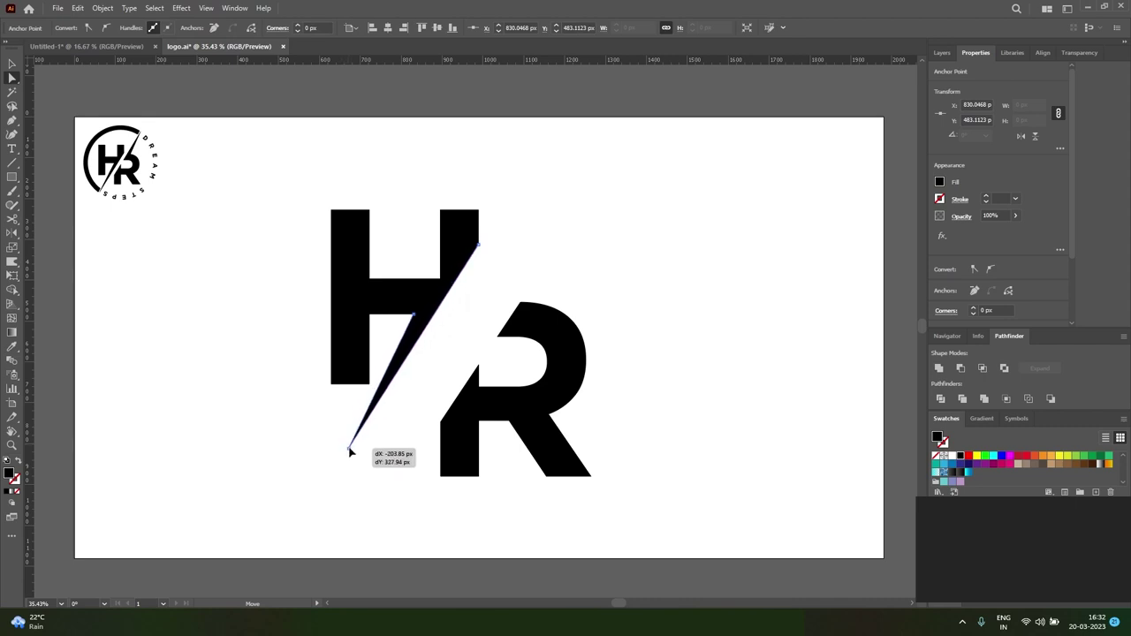
key(ctrl+z)
mouse_move(414, 315)
mouse_down()
mouse_move(433, 316)
mouse_move(346, 471)
mouse_move(355, 466)
mouse_up()
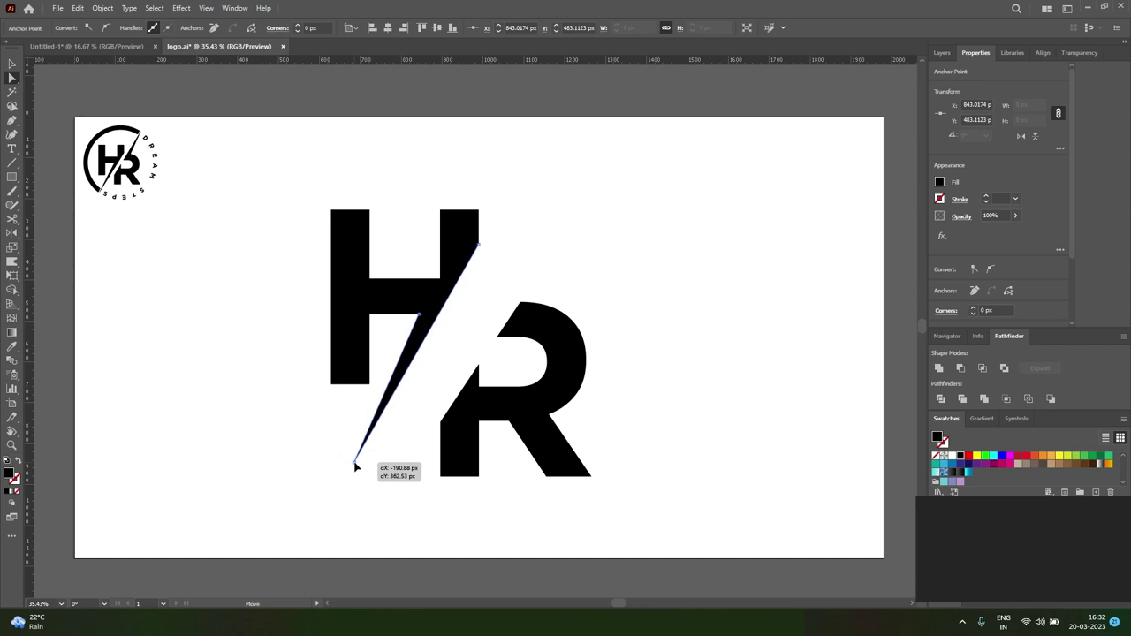
Step: Move the HR letters up and adjust the tip of the H's lower spike
key(v)
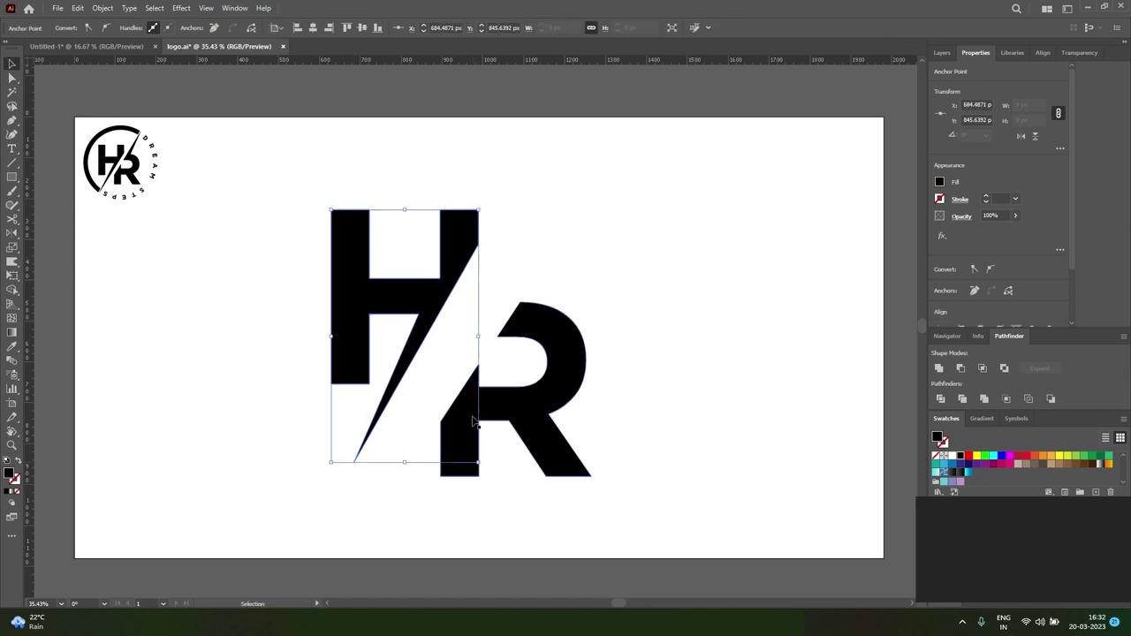
drag(550, 395, 550, 337)
right_click(548, 398)
click(596, 360)
key(a)
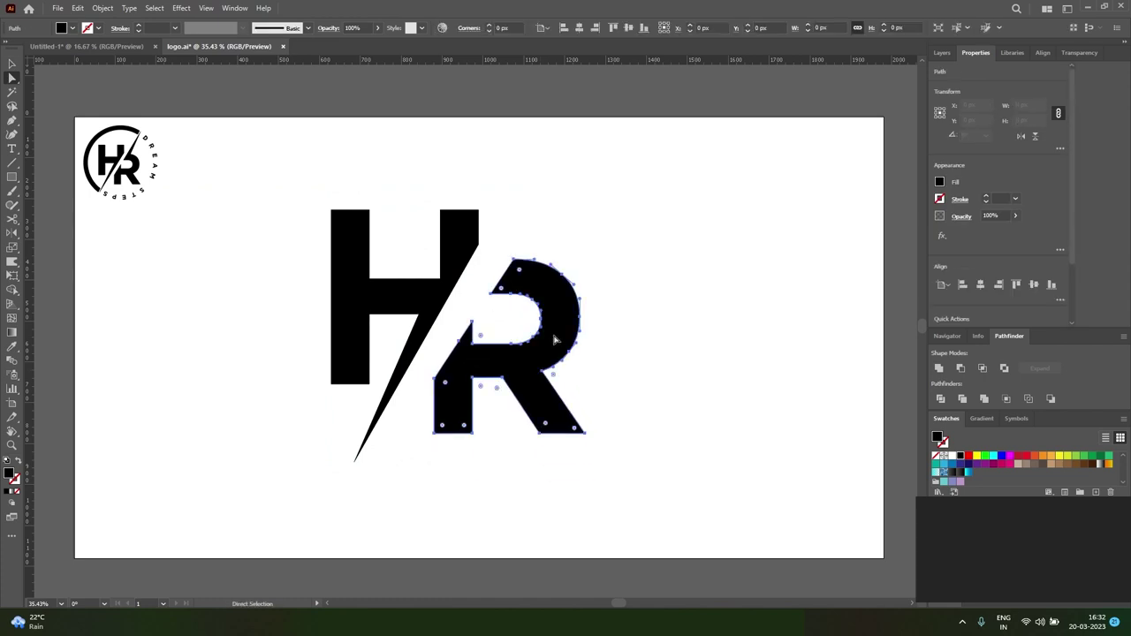
click(357, 460)
drag(358, 466, 357, 464)
click(539, 417)
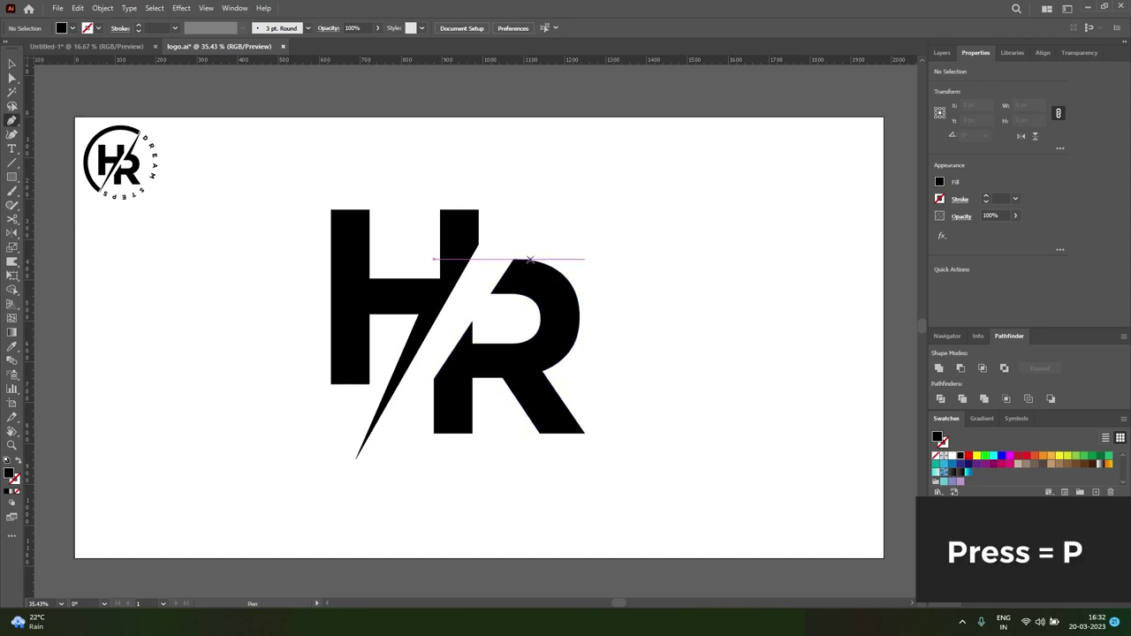
Step: Add an anchor on the R's top curve and pull it up-right into a long spike
key(a)
click(531, 265)
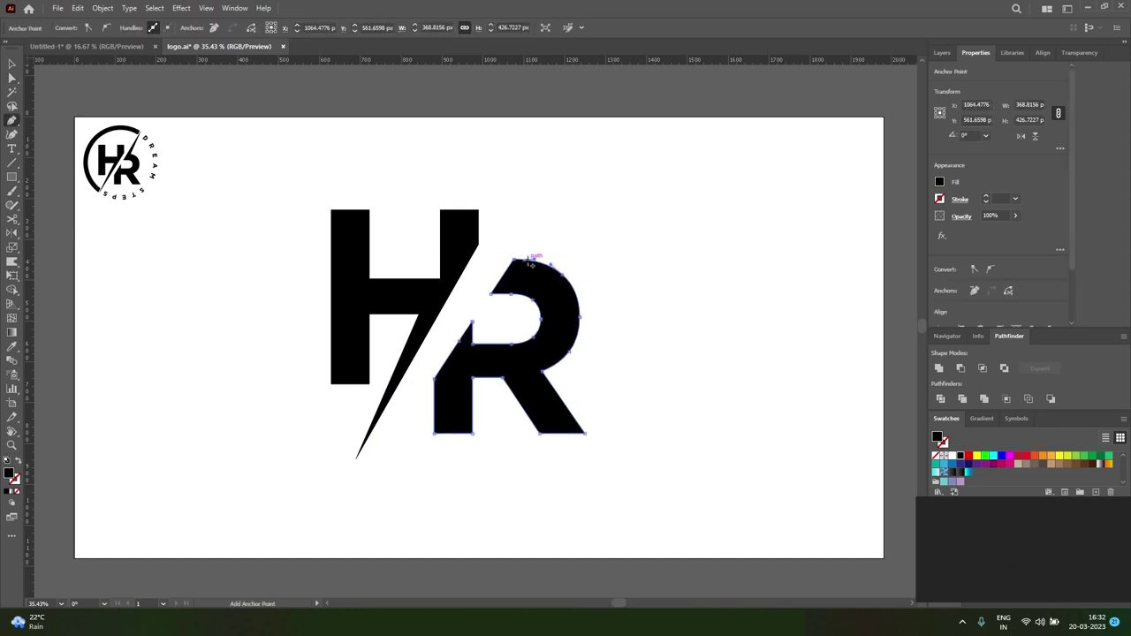
click(530, 262)
key(a)
drag(518, 263, 581, 157)
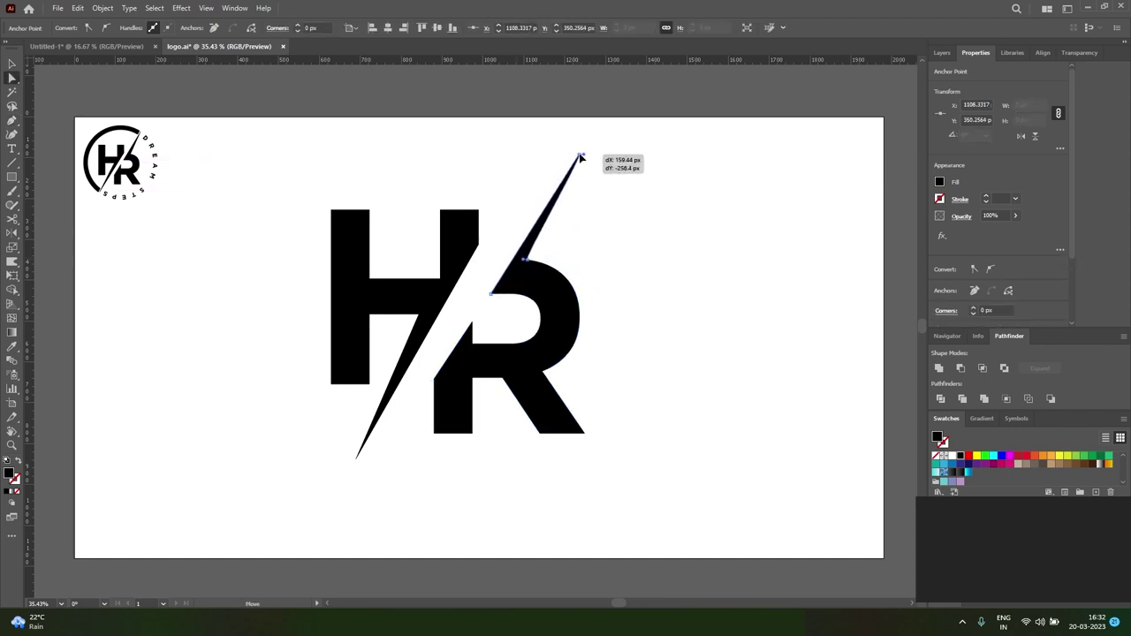
drag(581, 157, 583, 162)
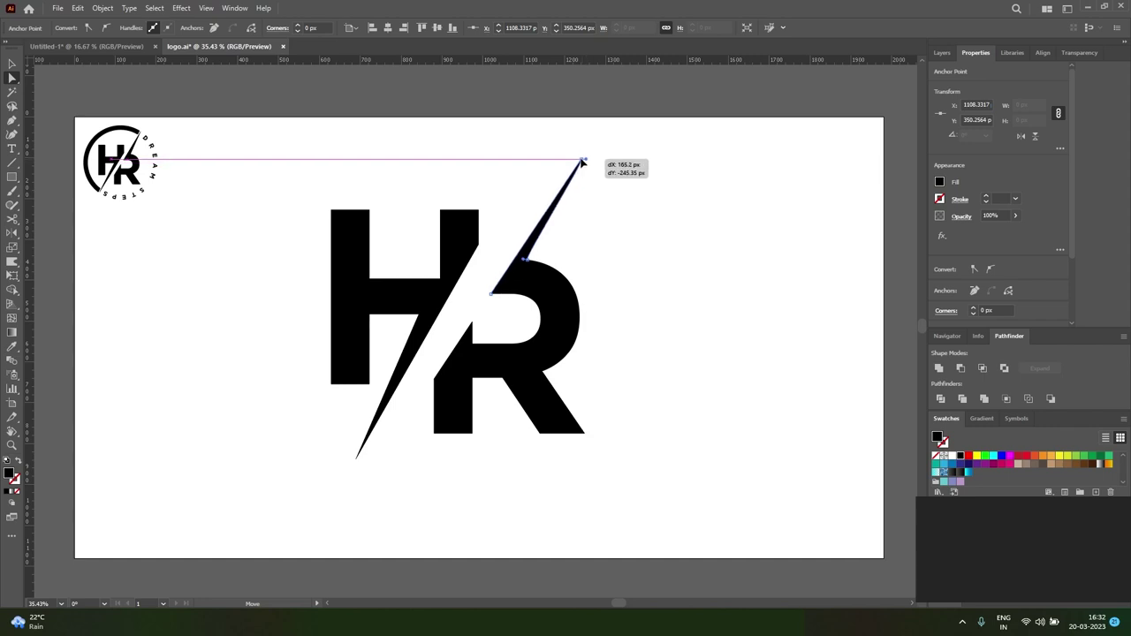
drag(580, 161, 582, 160)
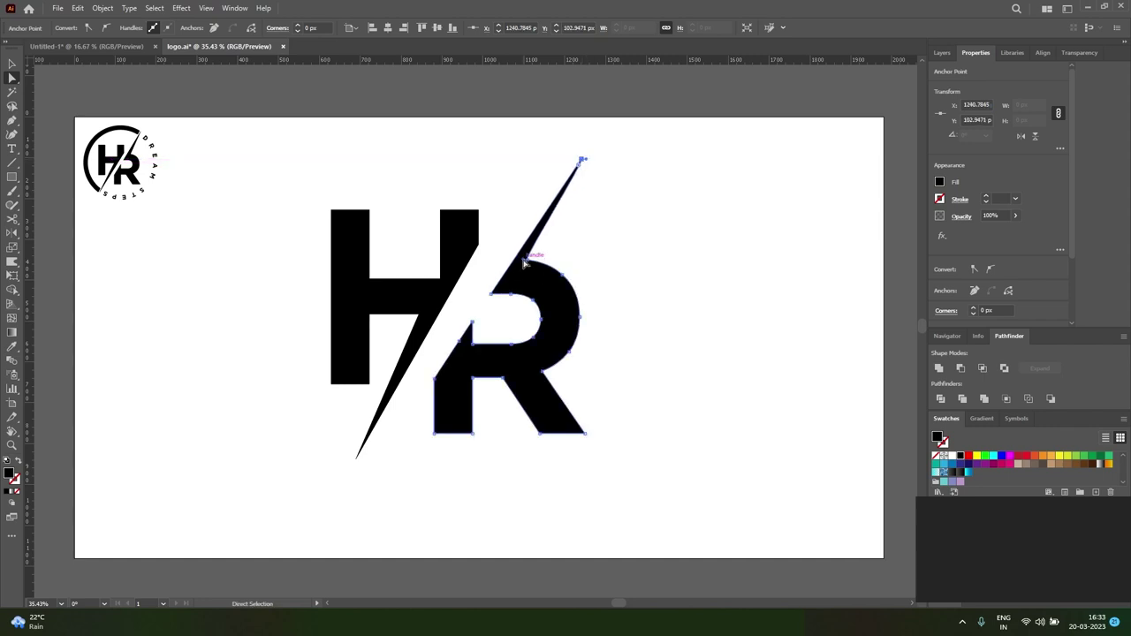
drag(585, 161, 586, 152)
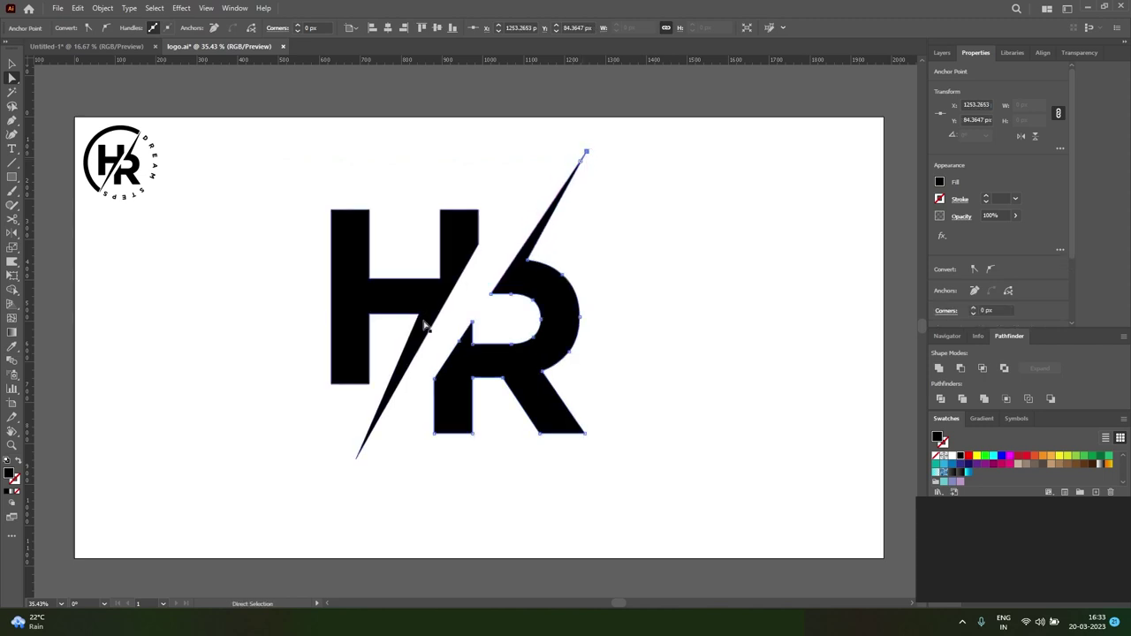
Step: Nudge the H spike's bottom tip down-left and shift the R slightly up-left
click(478, 249)
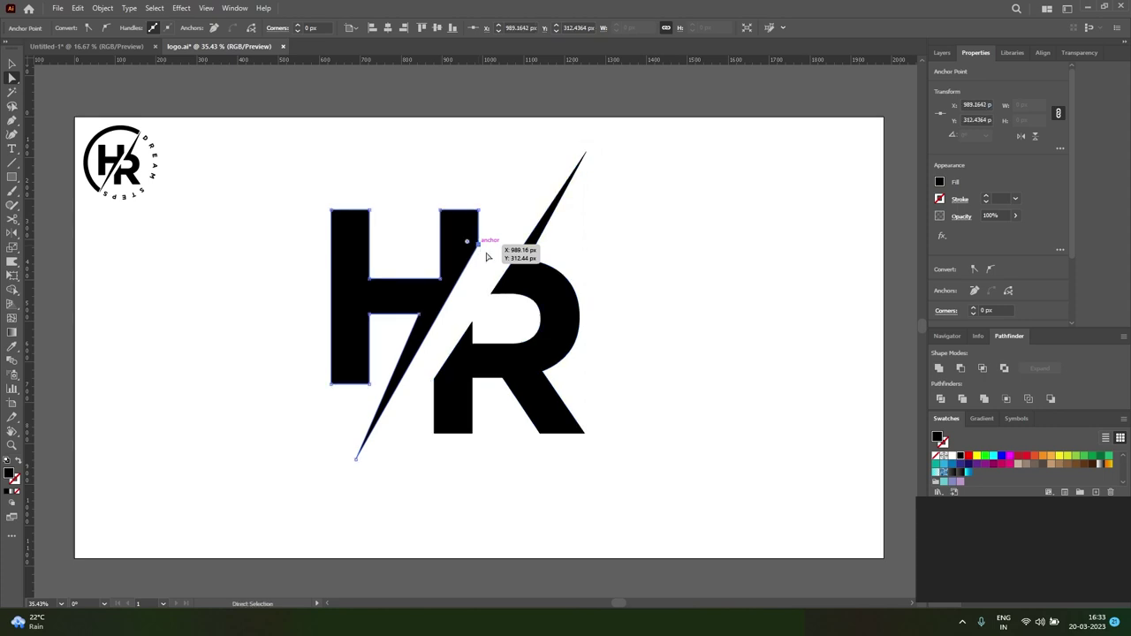
click(399, 401)
drag(357, 458, 351, 466)
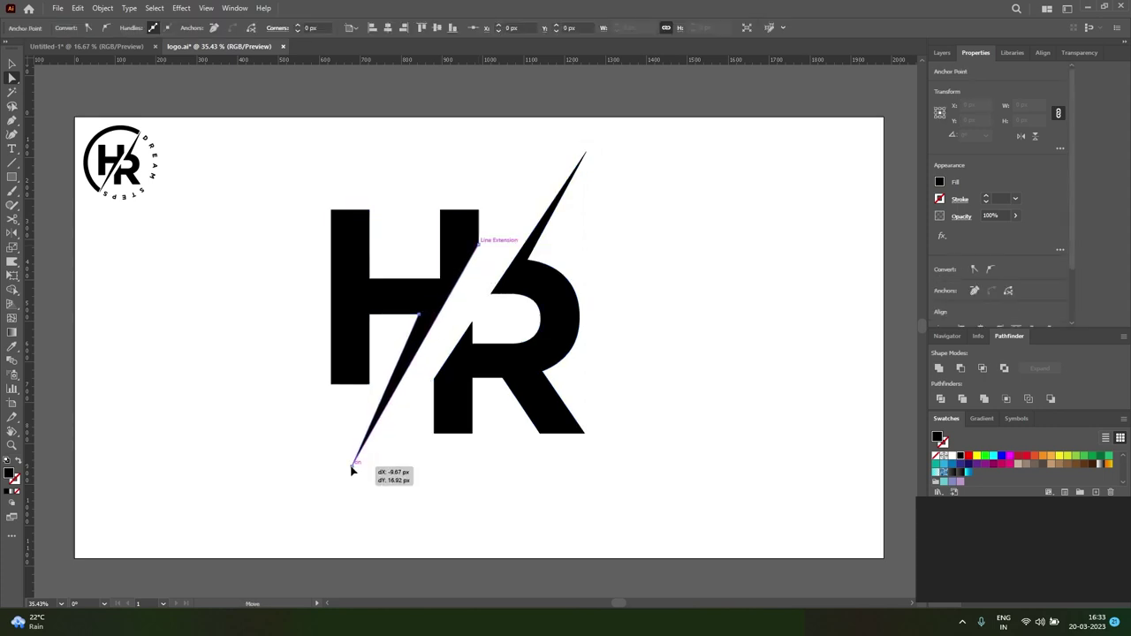
drag(547, 359, 540, 354)
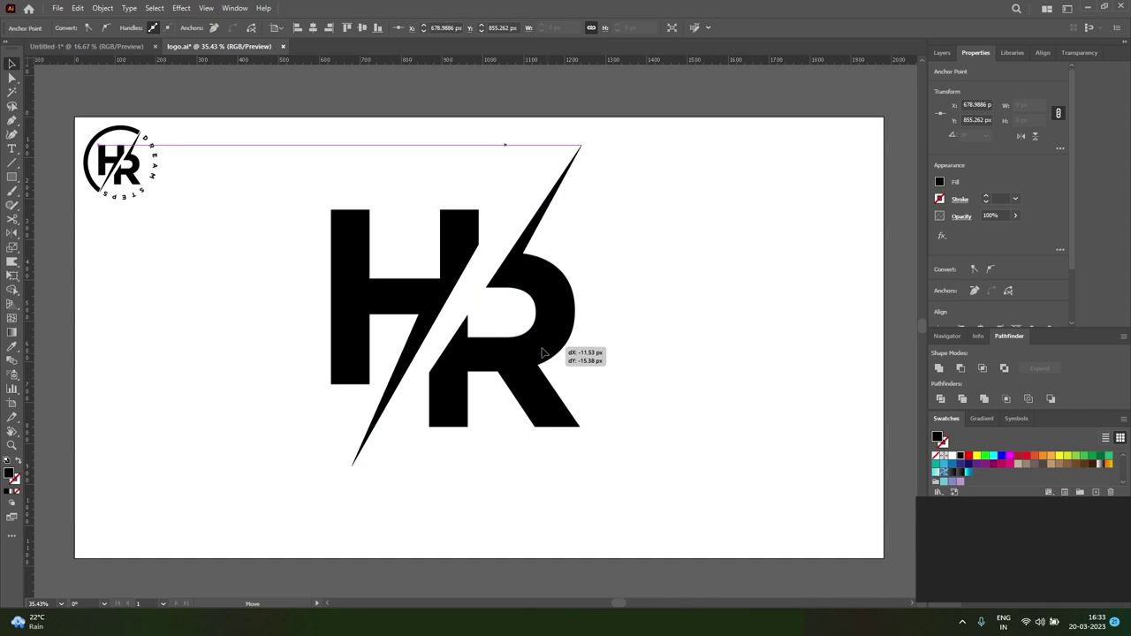
Step: Drag the R's slash-edge anchor about 23 px lower to line up with the diagonal
key(a)
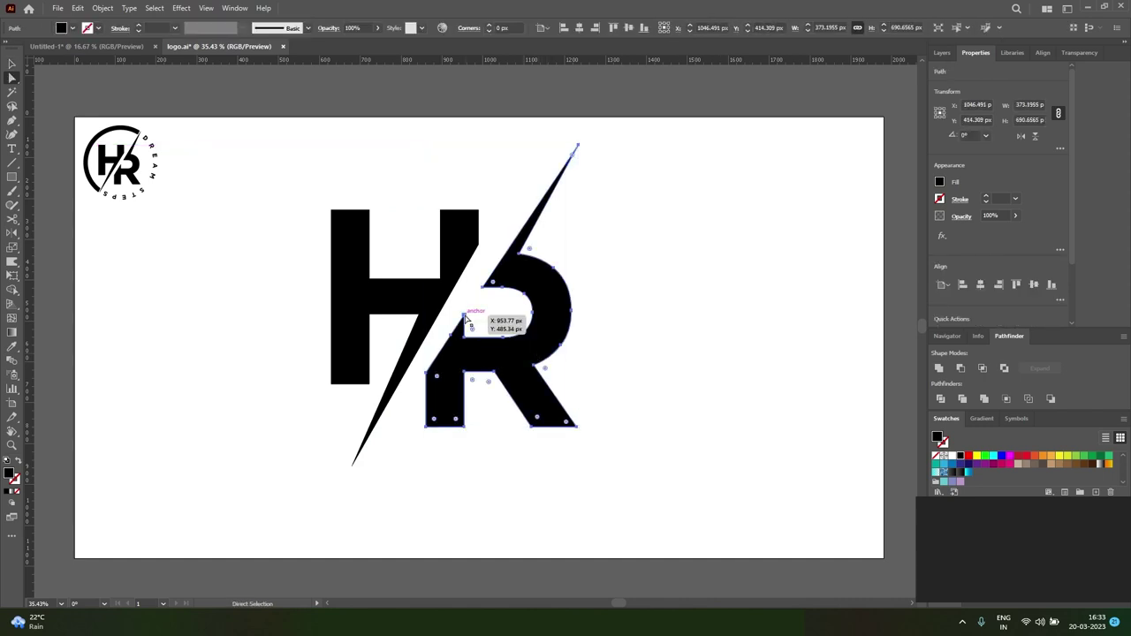
click(471, 324)
click(424, 371)
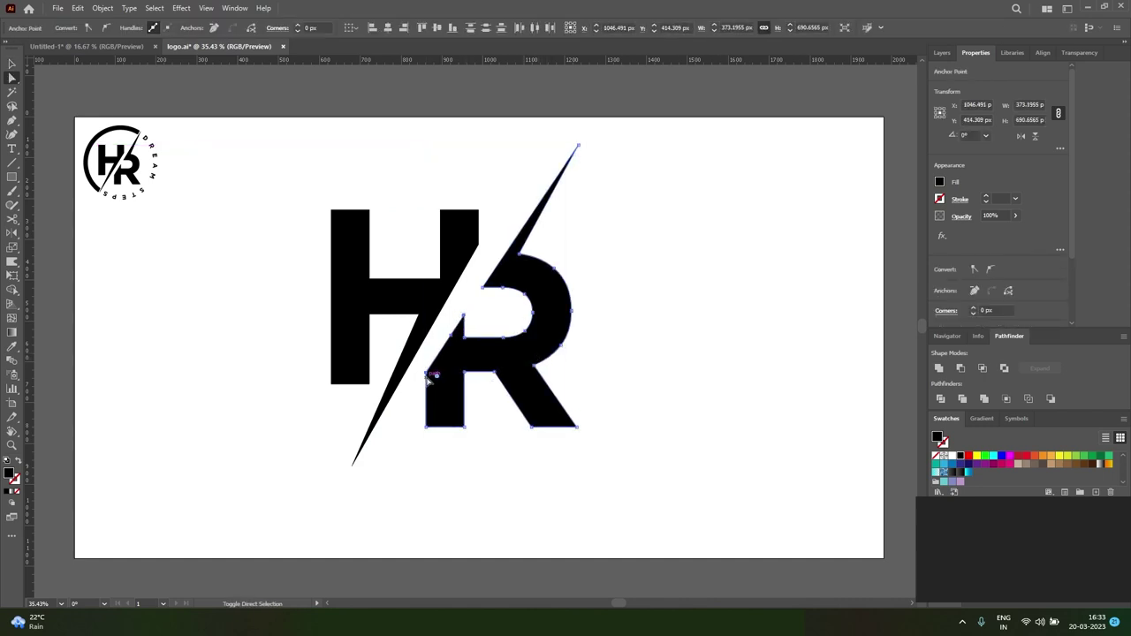
drag(424, 371, 427, 380)
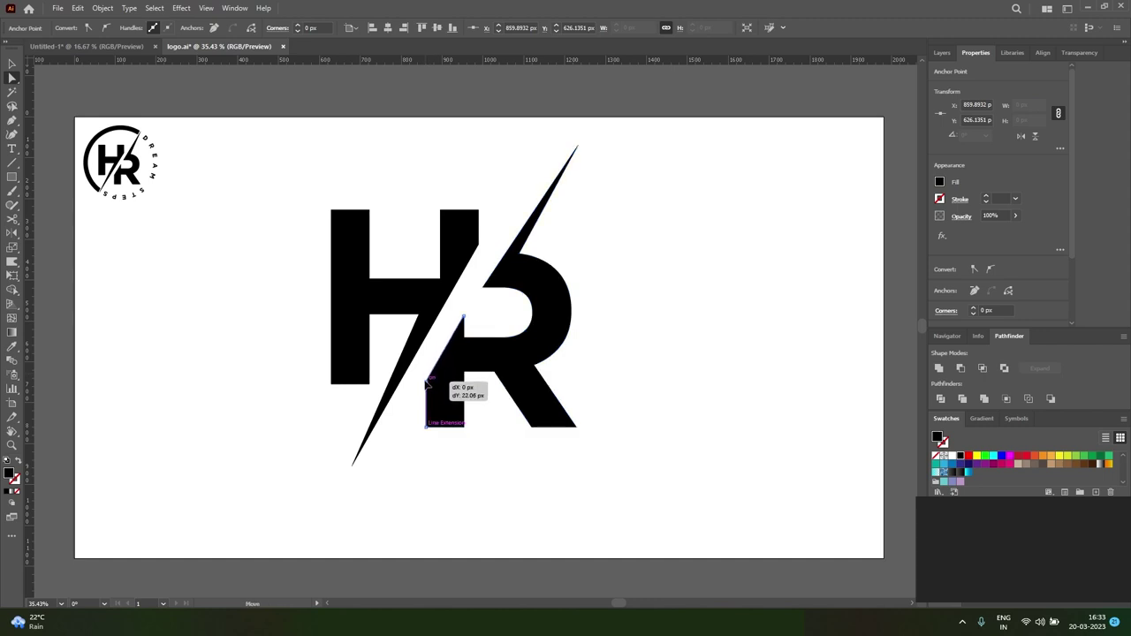
drag(426, 381, 427, 383)
click(518, 478)
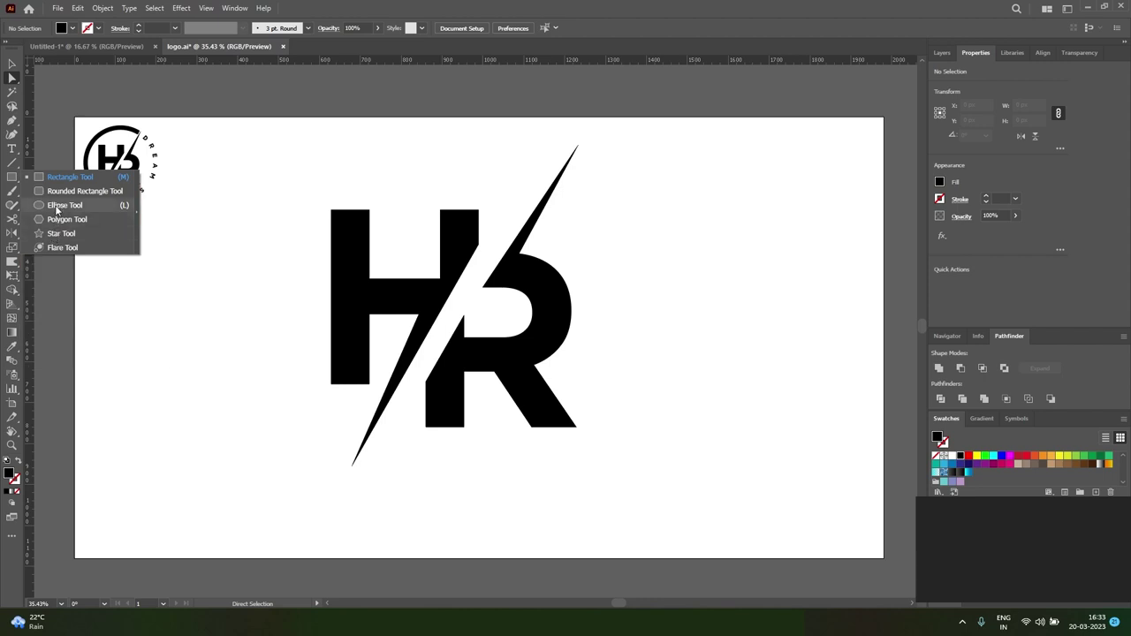
Step: Draw a large circle over the monogram and swap it to a black outline
drag(13, 183, 80, 207)
mouse_move(281, 128)
mouse_down()
mouse_move(508, 380)
mouse_move(644, 469)
mouse_up()
key(v)
drag(581, 371, 584, 363)
key(shift+x)
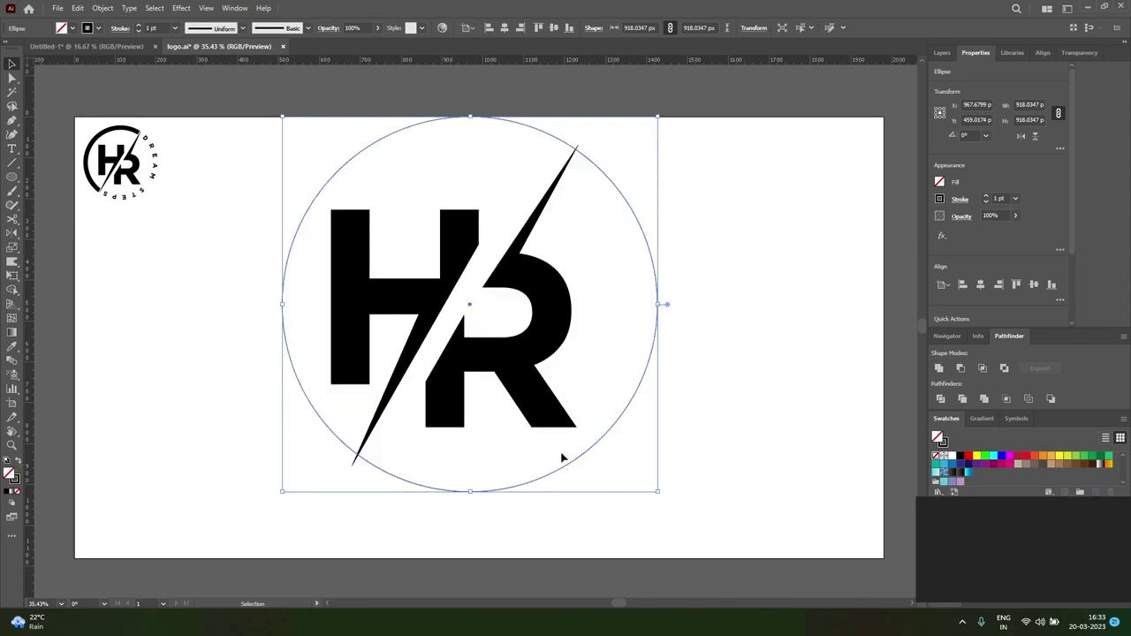
Step: Centre and shrink the HR inside the circle, then fit the 703.6 px ring around it
click(544, 402)
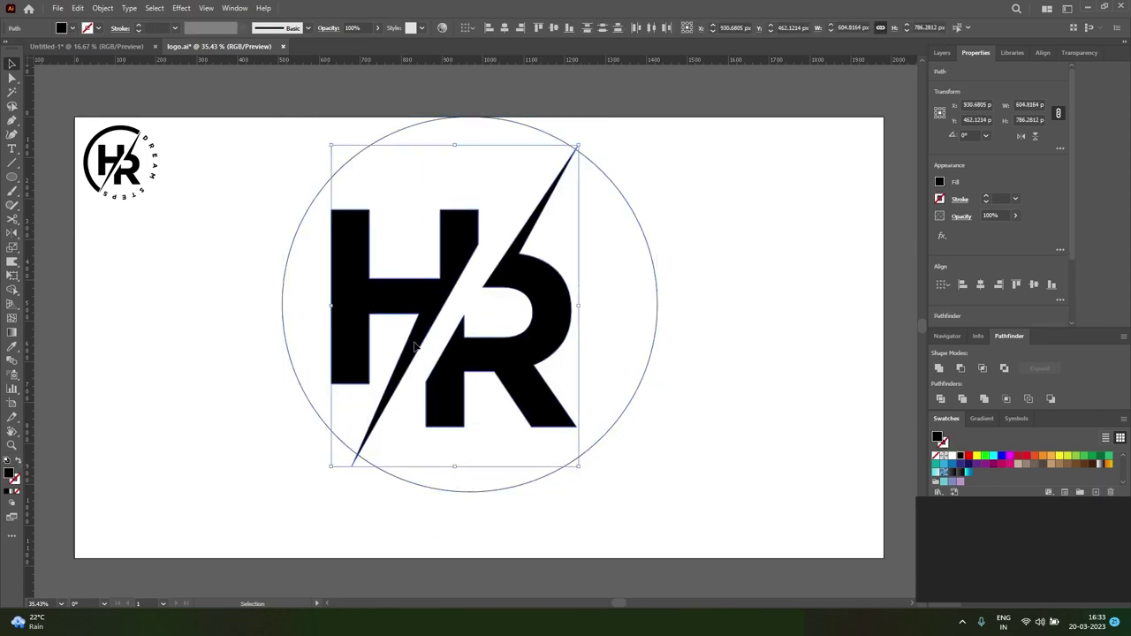
drag(518, 379, 529, 395)
mouse_move(591, 483)
mouse_down()
mouse_move(580, 446)
mouse_move(595, 473)
mouse_up()
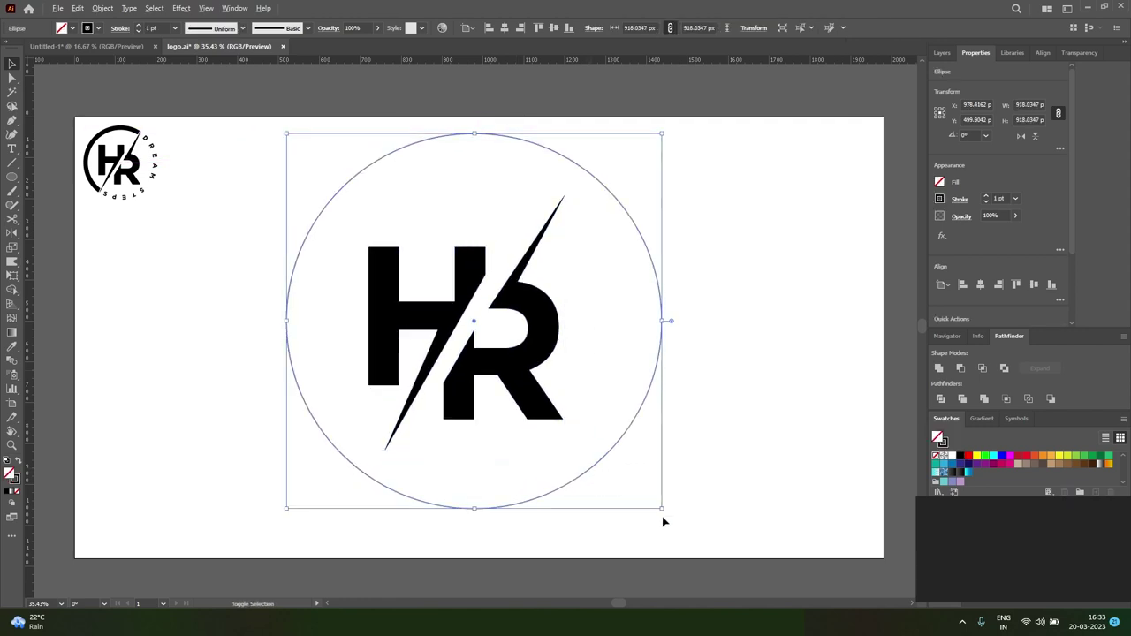
drag(662, 511, 606, 474)
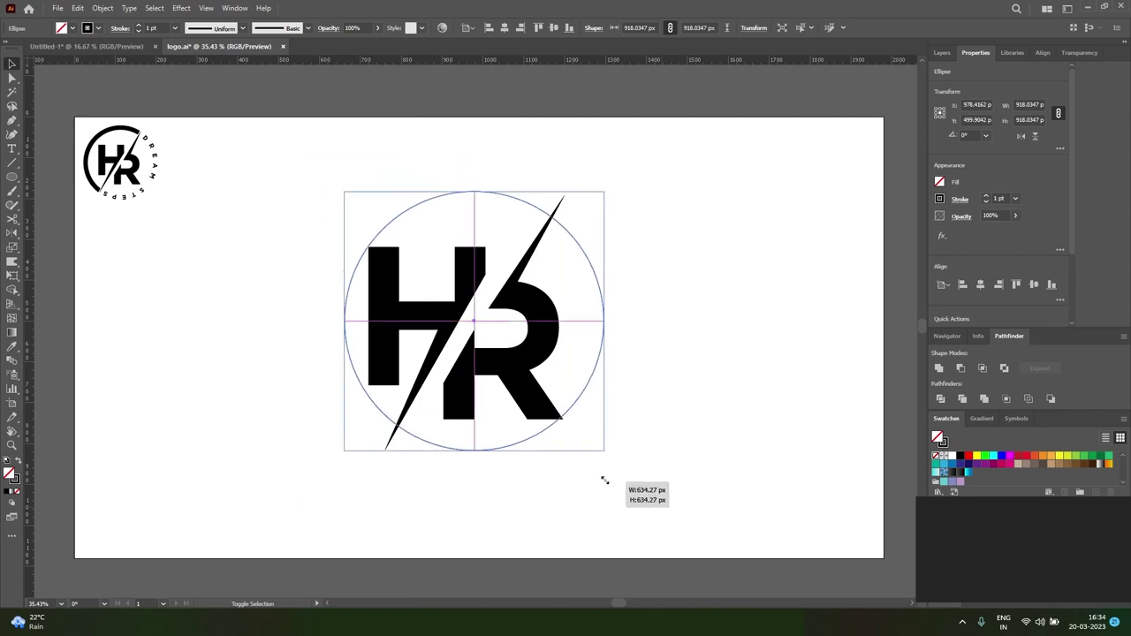
key(Right)
key(Down)
key(Down)
key(Right)
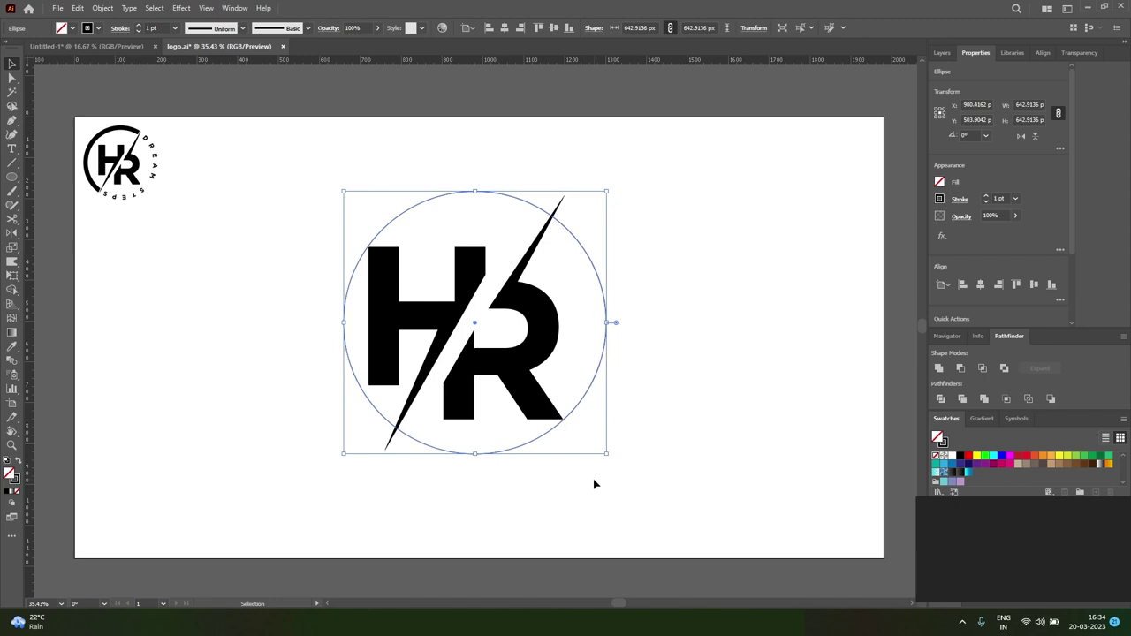
drag(607, 454, 620, 466)
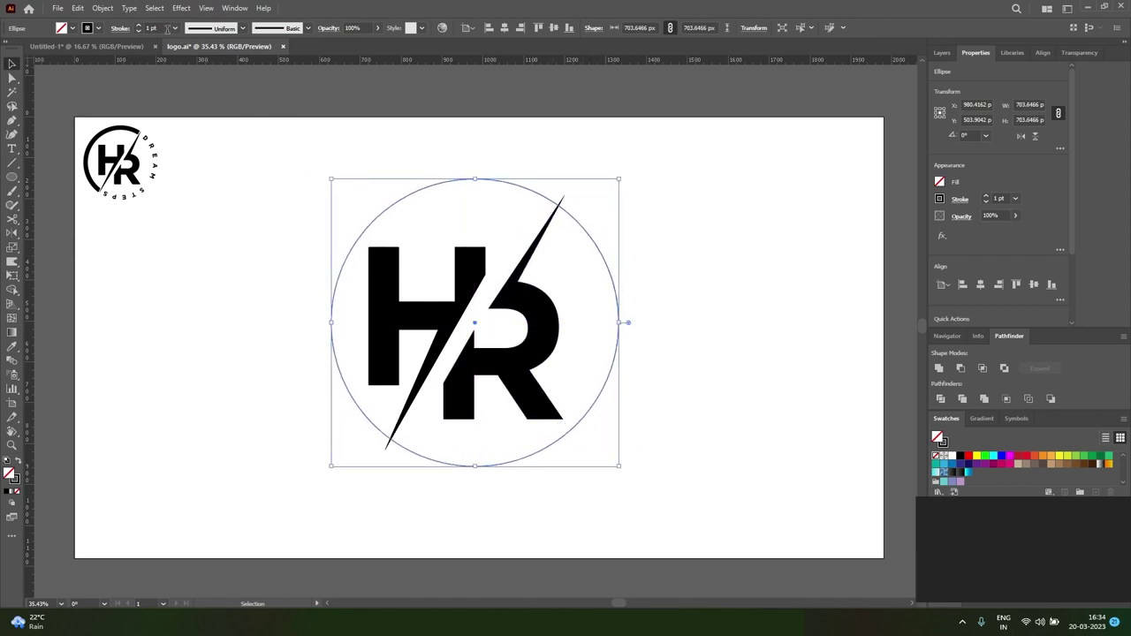
scroll(164, 28, up, 5)
scroll(163, 29, up, 8)
scroll(163, 28, up, 8)
scroll(163, 29, up, 8)
scroll(164, 28, up, 4)
Step: Nudge the slash's lower tip slightly up into line with the diagonal
scroll(163, 28, up, 1)
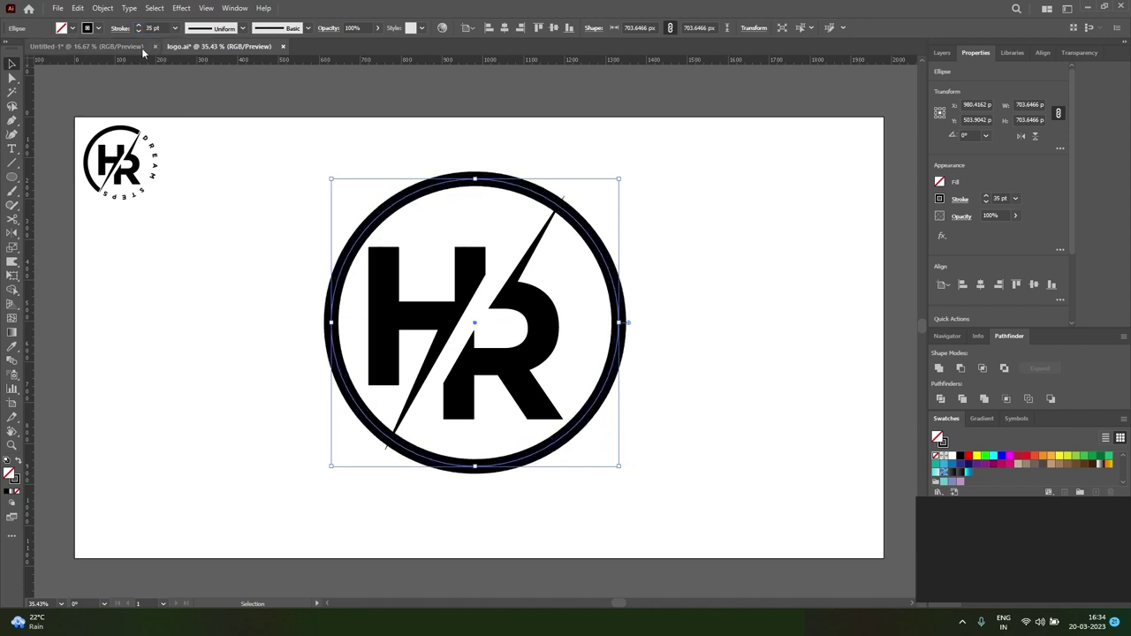
click(14, 79)
click(267, 285)
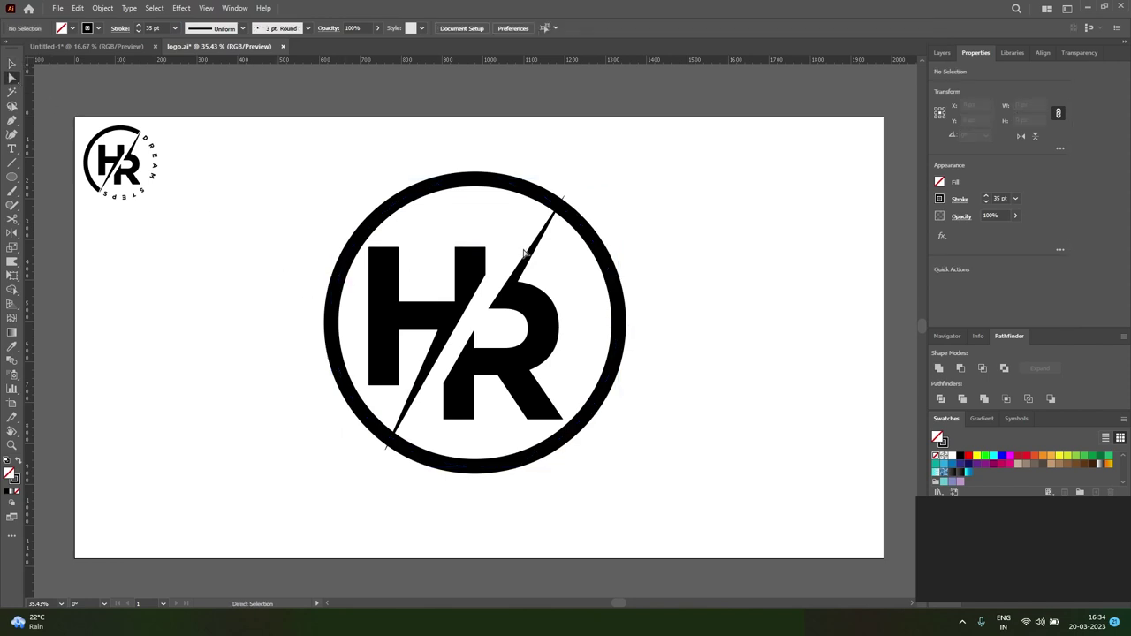
click(560, 202)
click(560, 202)
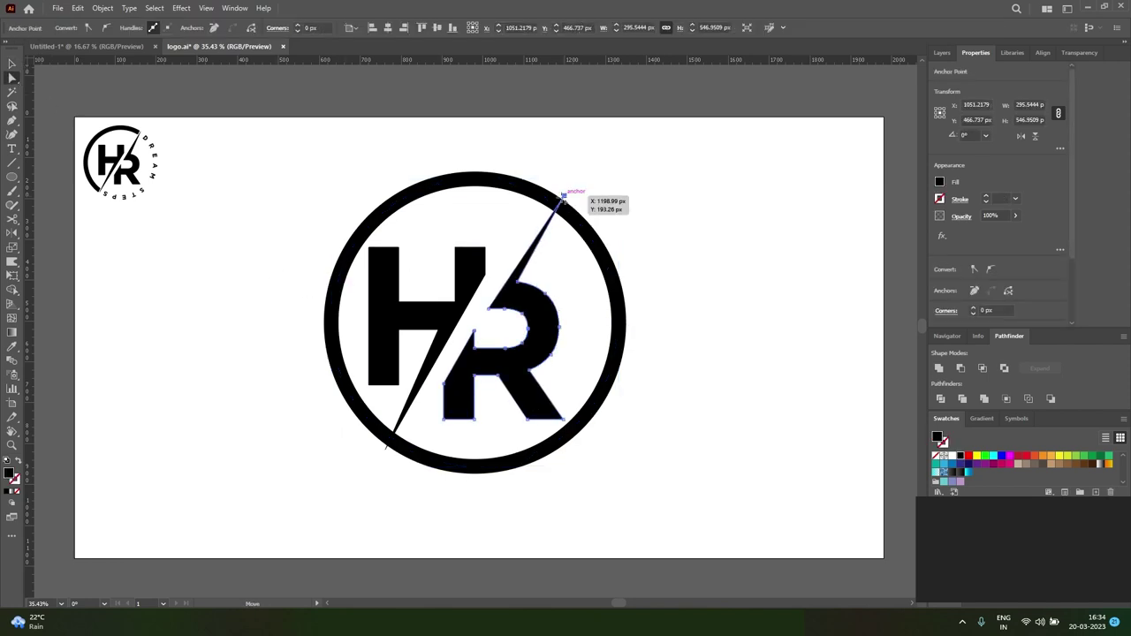
click(386, 451)
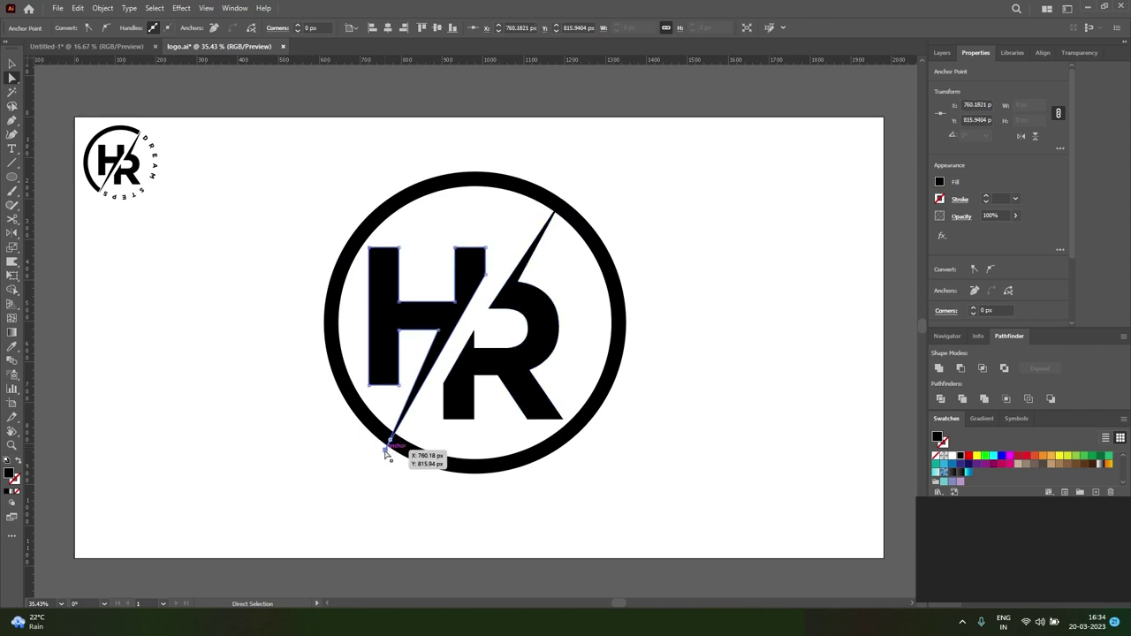
drag(386, 451, 388, 448)
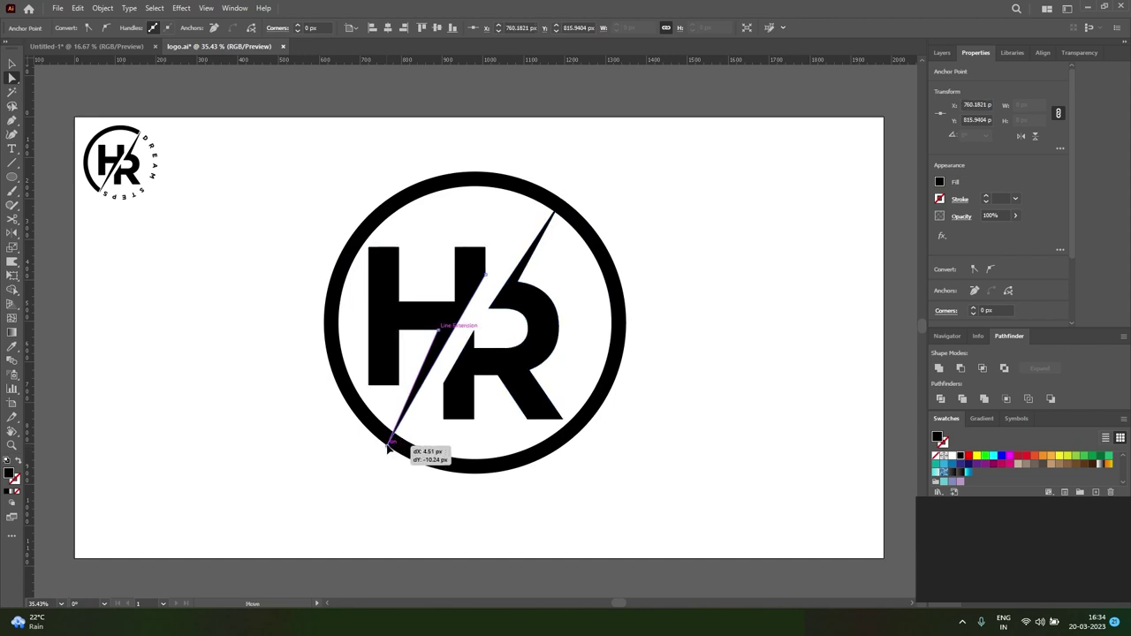
Step: Convert the ring's thick stroke into a filled shape with Object > Path > Outline Stroke
click(413, 459)
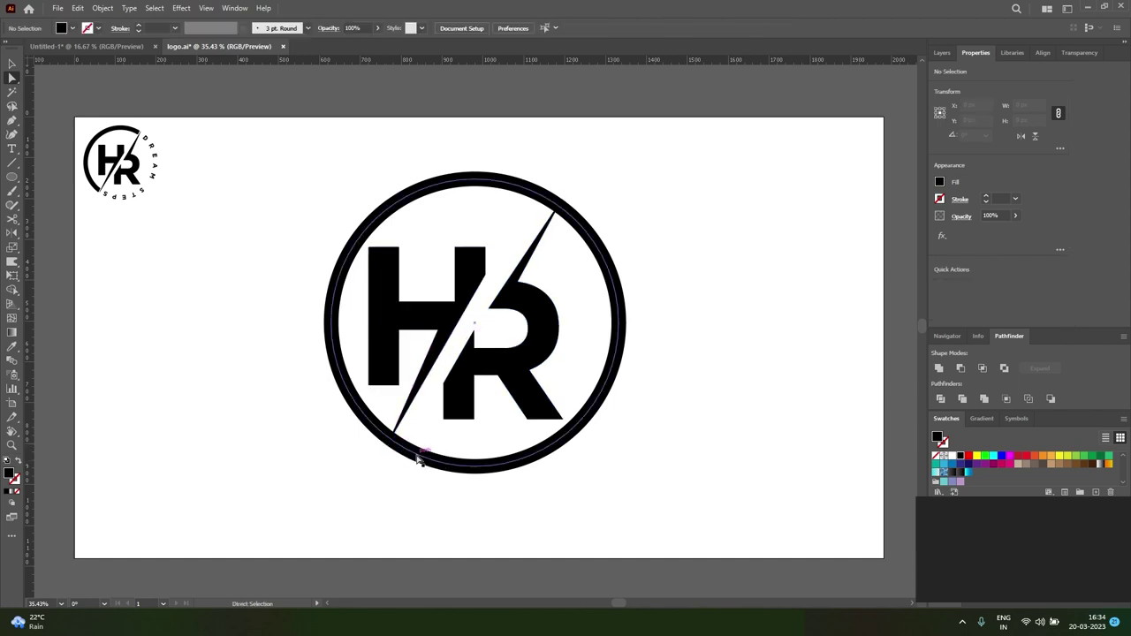
click(102, 11)
click(304, 325)
click(586, 316)
Step: Draw a thin bar, rotate it to the slash angle, and copy it to the slash's lower end
key(m)
mouse_move(649, 287)
mouse_down()
mouse_move(654, 329)
mouse_move(664, 328)
mouse_up()
key(v)
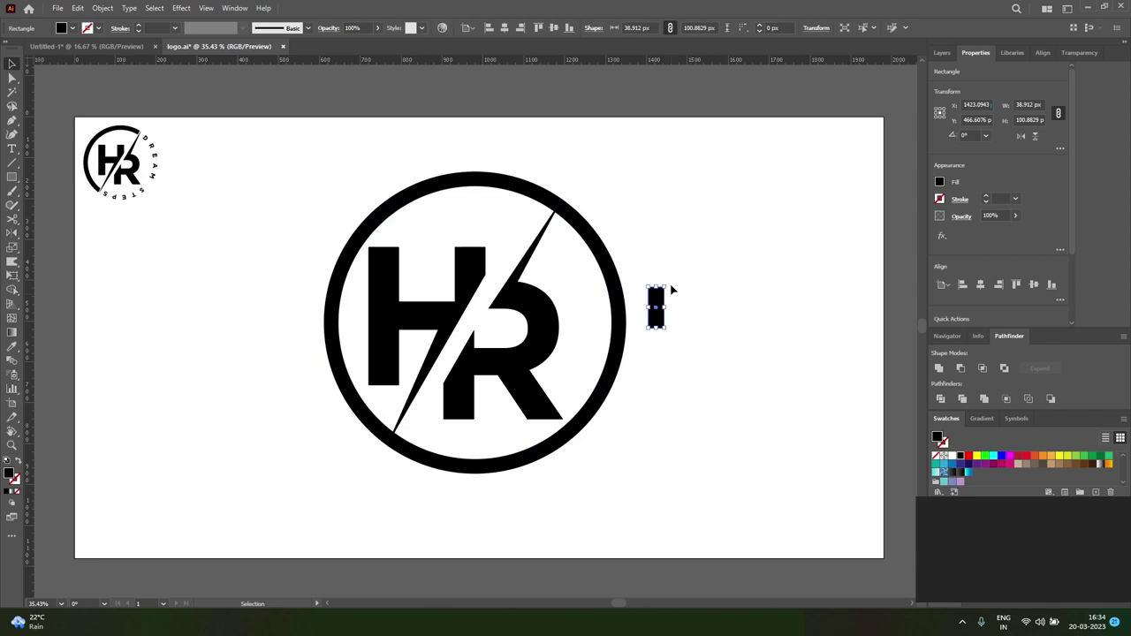
mouse_move(669, 288)
mouse_down()
mouse_move(674, 310)
mouse_move(582, 191)
mouse_up()
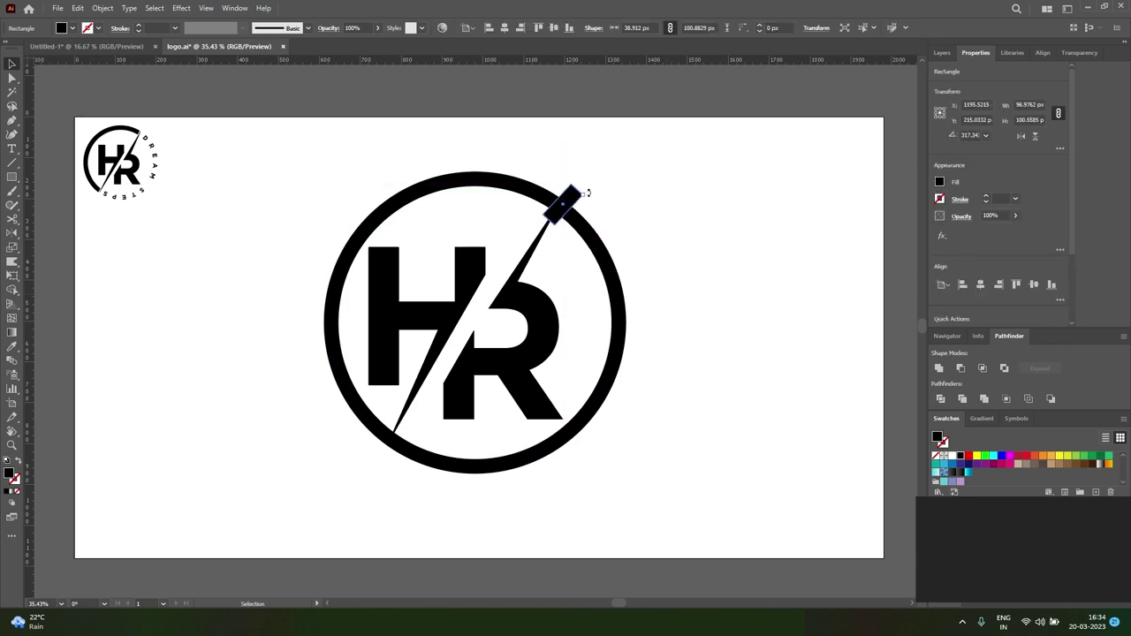
drag(559, 212, 562, 211)
mouse_move(562, 209)
mouse_down()
mouse_move(423, 431)
mouse_move(383, 453)
mouse_up()
Step: Divide all logo shapes with Pathfinder where the bars cross the ring
key(ctrl+a)
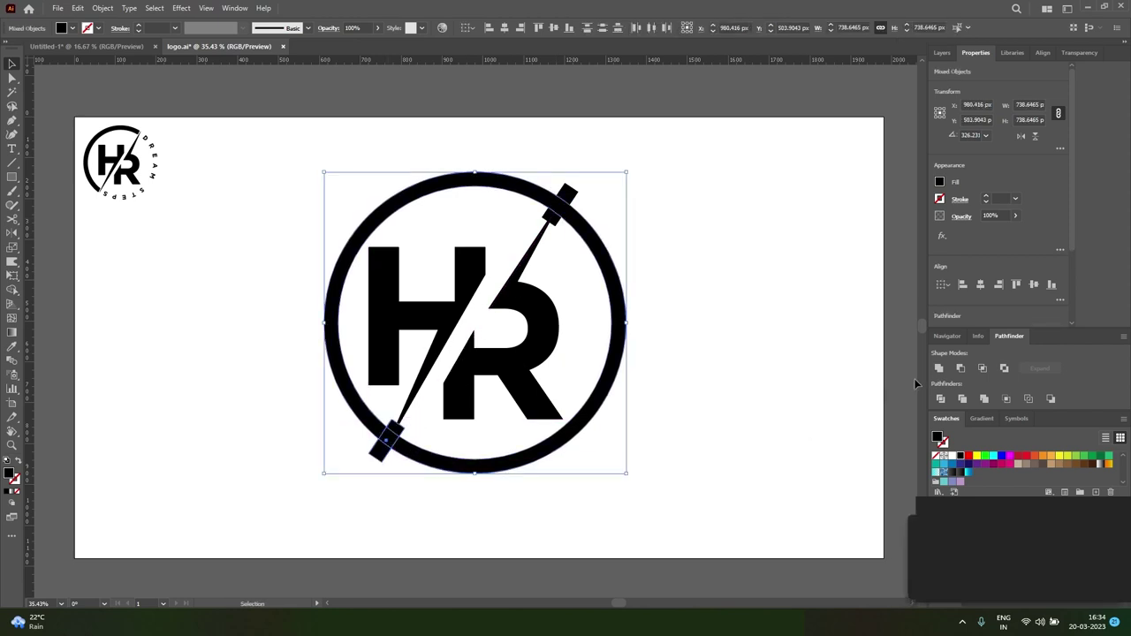
click(940, 398)
click(618, 437)
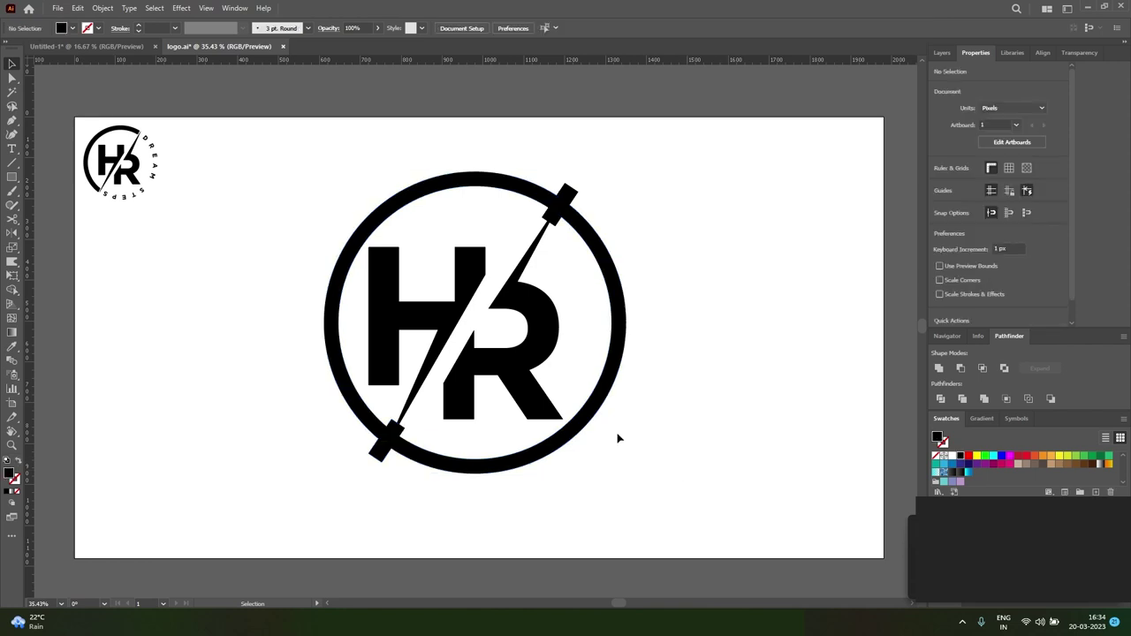
key(a)
click(578, 231)
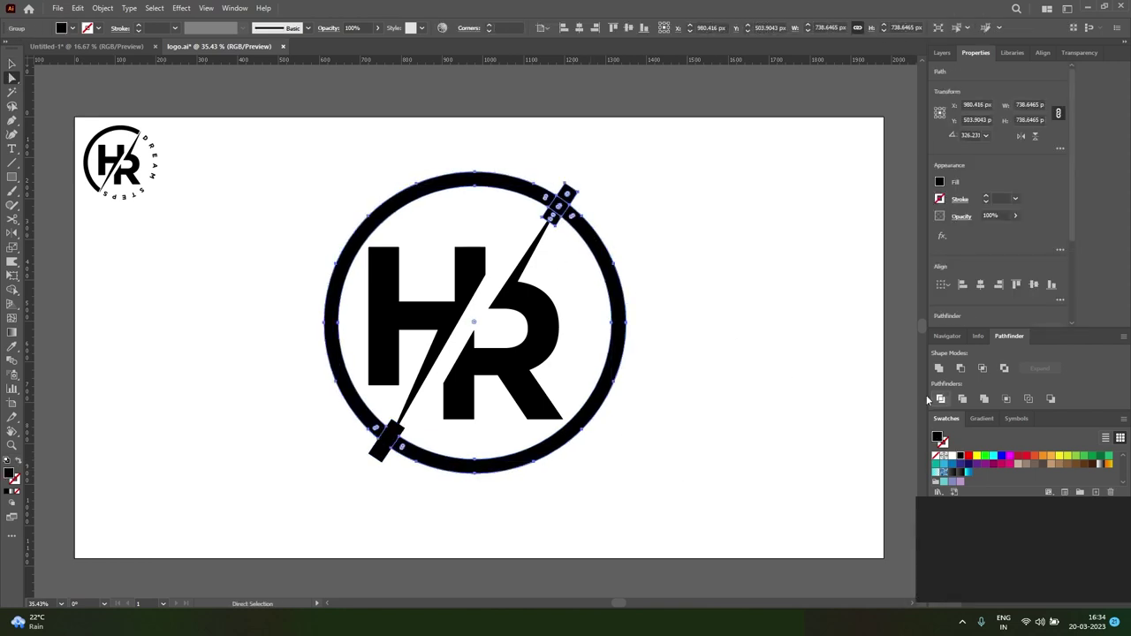
Step: Delete both cap pieces and the ring's right-hand arc, leaving a broken left arc
click(580, 205)
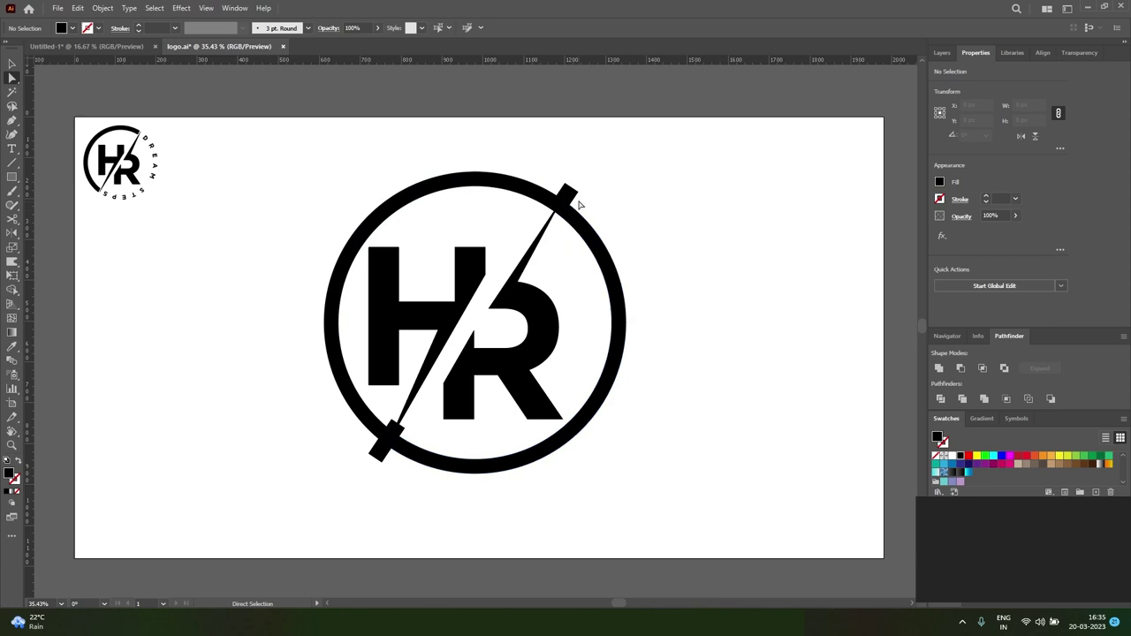
drag(579, 205, 638, 183)
key(Delete)
drag(384, 460, 358, 476)
key(Delete)
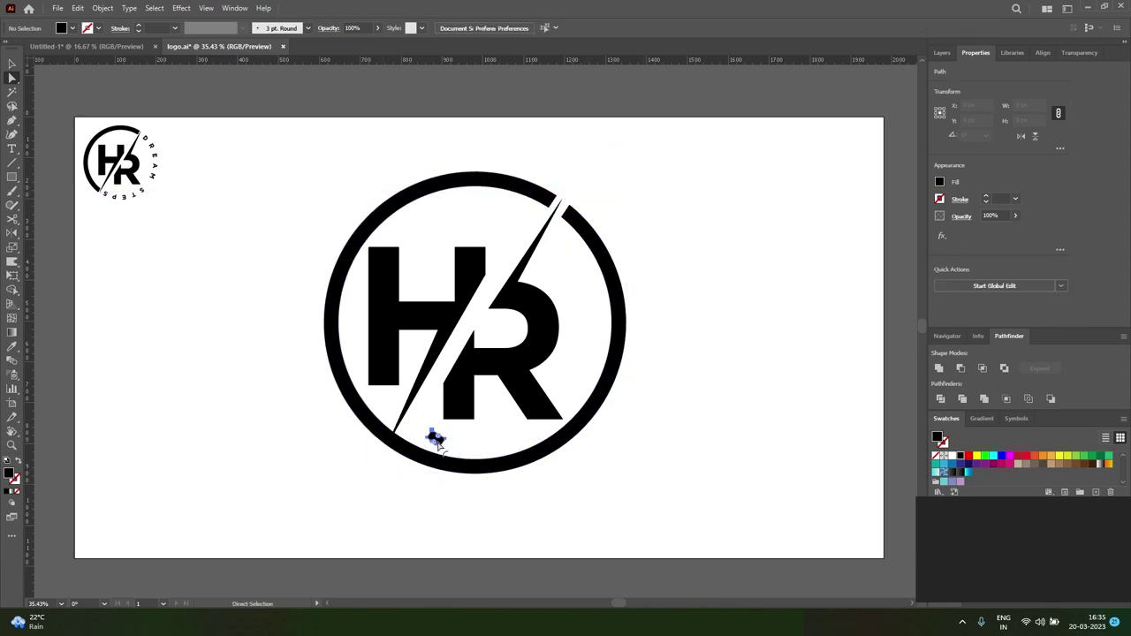
click(395, 450)
key(Delete)
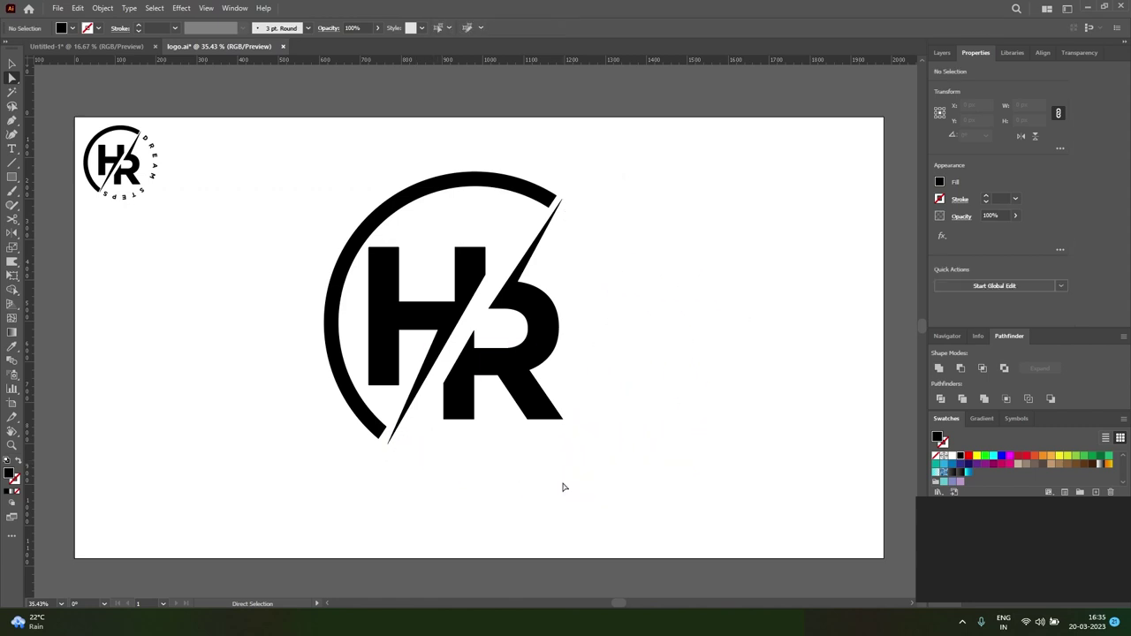
Step: Draw a large solid circle over the HR logo and adjust its position and size
key(v)
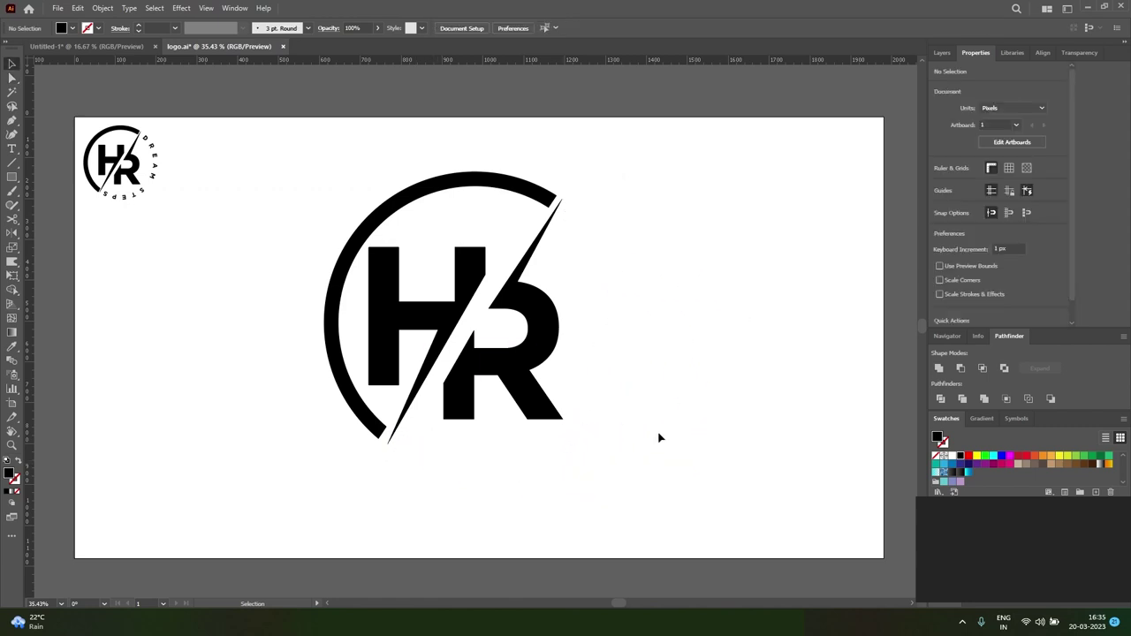
click(12, 177)
click(53, 199)
mouse_move(472, 326)
mouse_down()
mouse_move(591, 425)
mouse_move(645, 489)
mouse_up()
key(v)
drag(539, 417, 519, 388)
drag(618, 465, 612, 462)
Step: Make the circle a 672.82 px outline and rotate it to about 56°
drag(541, 379, 537, 378)
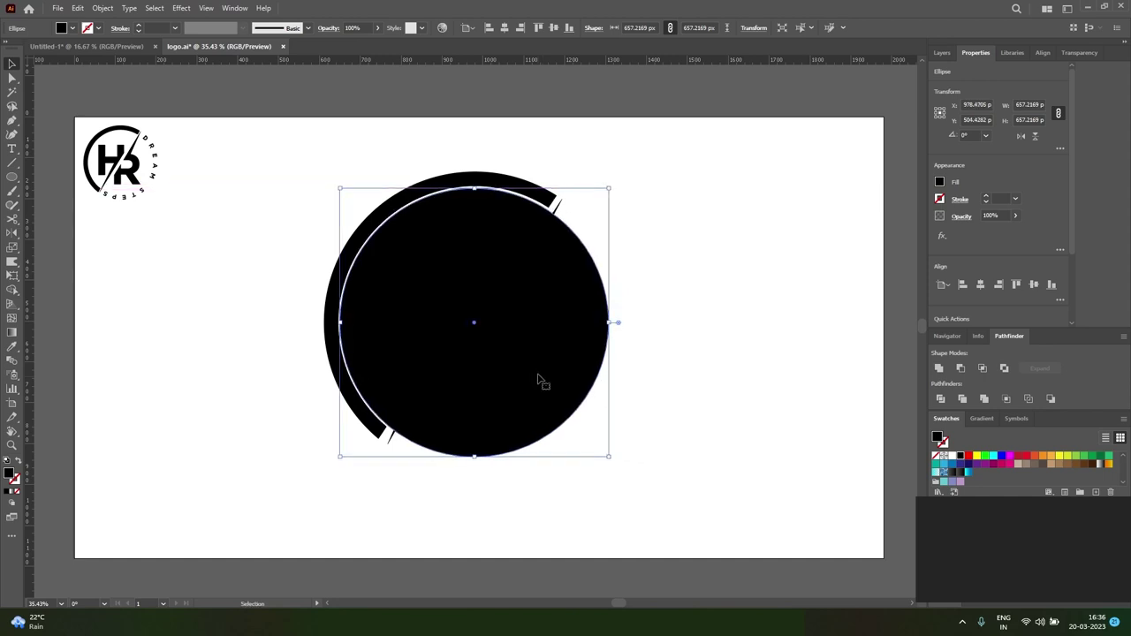
drag(611, 458, 612, 459)
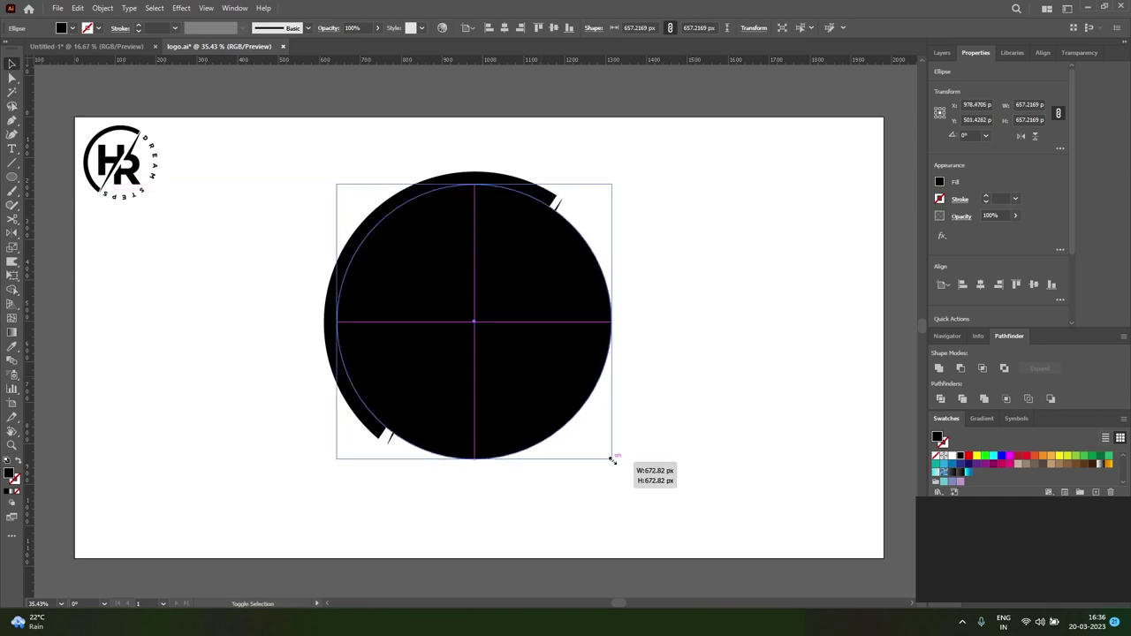
key(shift+x)
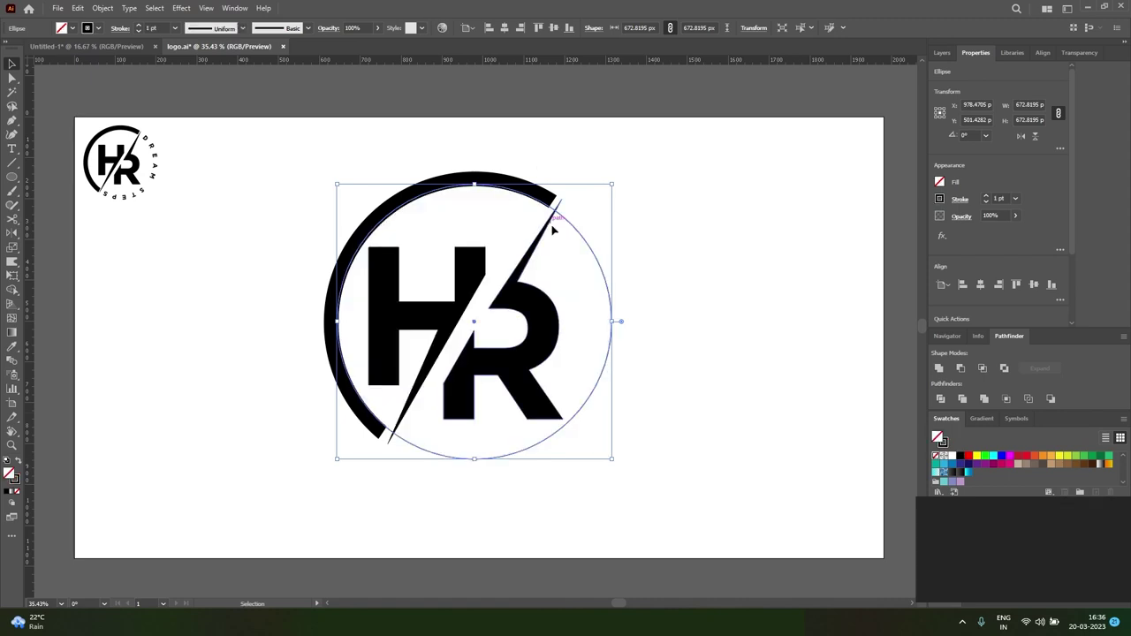
drag(616, 183, 458, 124)
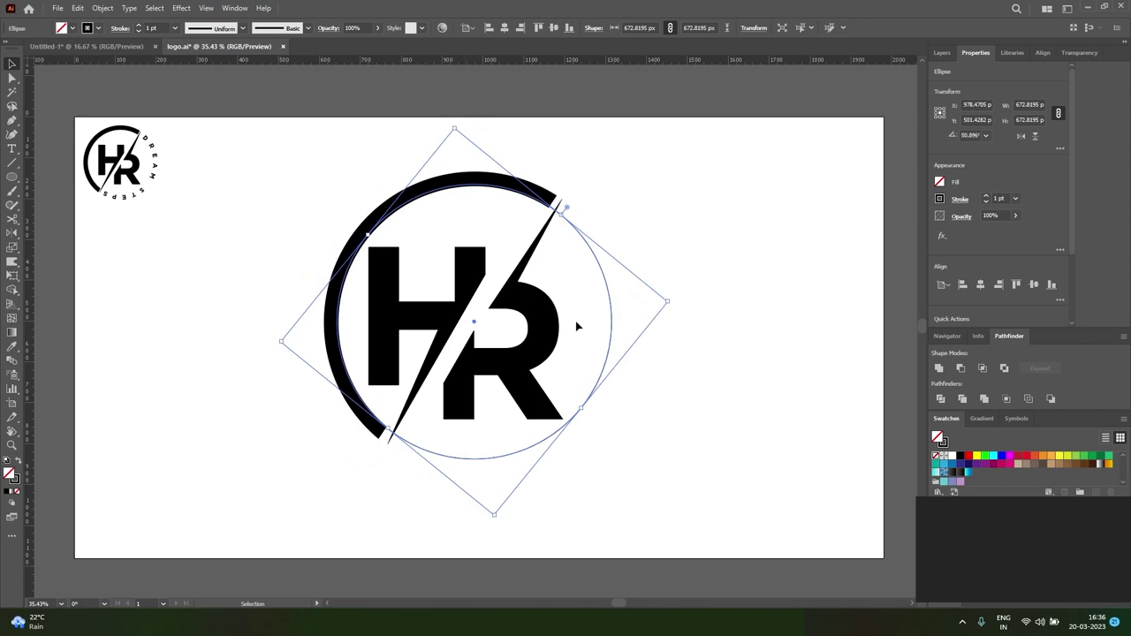
drag(670, 302, 665, 284)
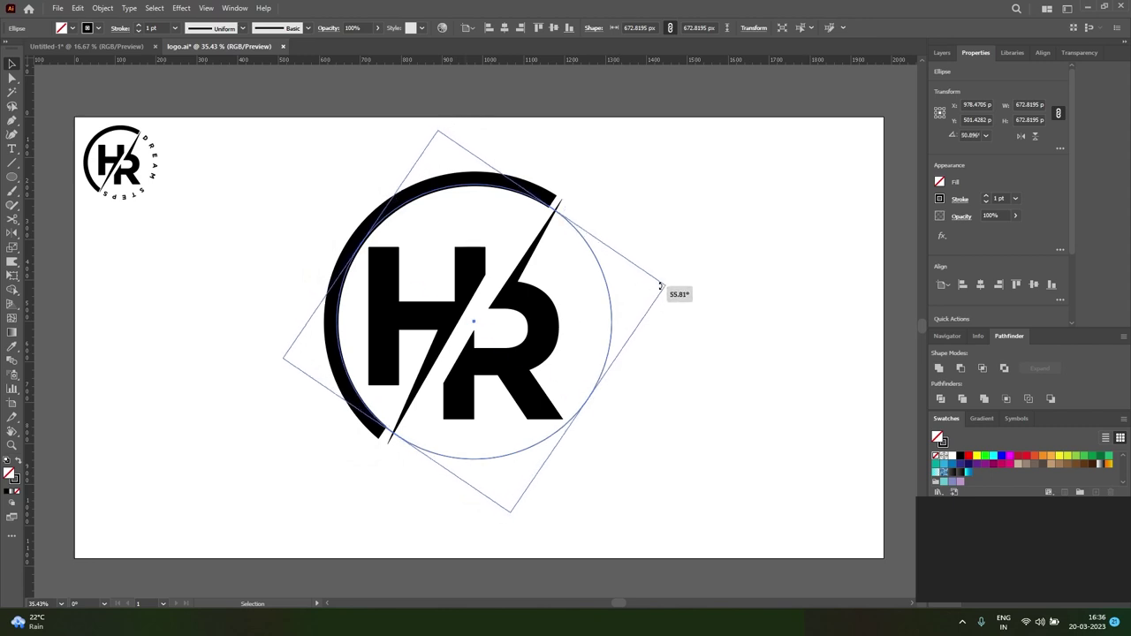
Step: Cut the circle at both slash ends and remove the stroke from its right-hand arc
key(ctrl+c)
key(c)
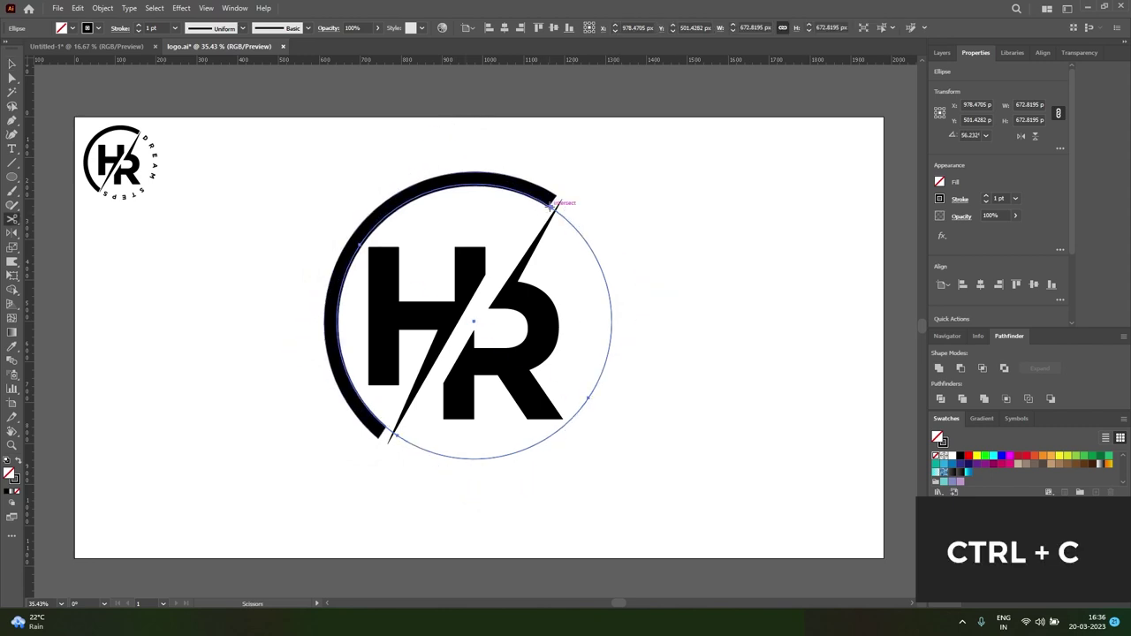
click(552, 206)
click(398, 433)
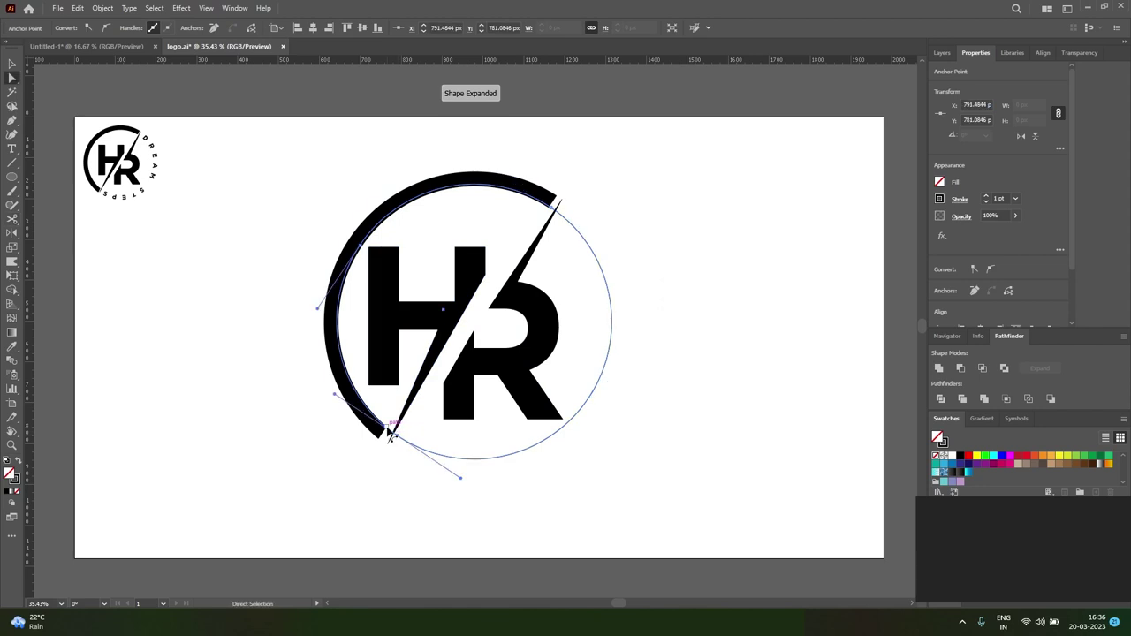
key(a)
key(ctrl+shift+a)
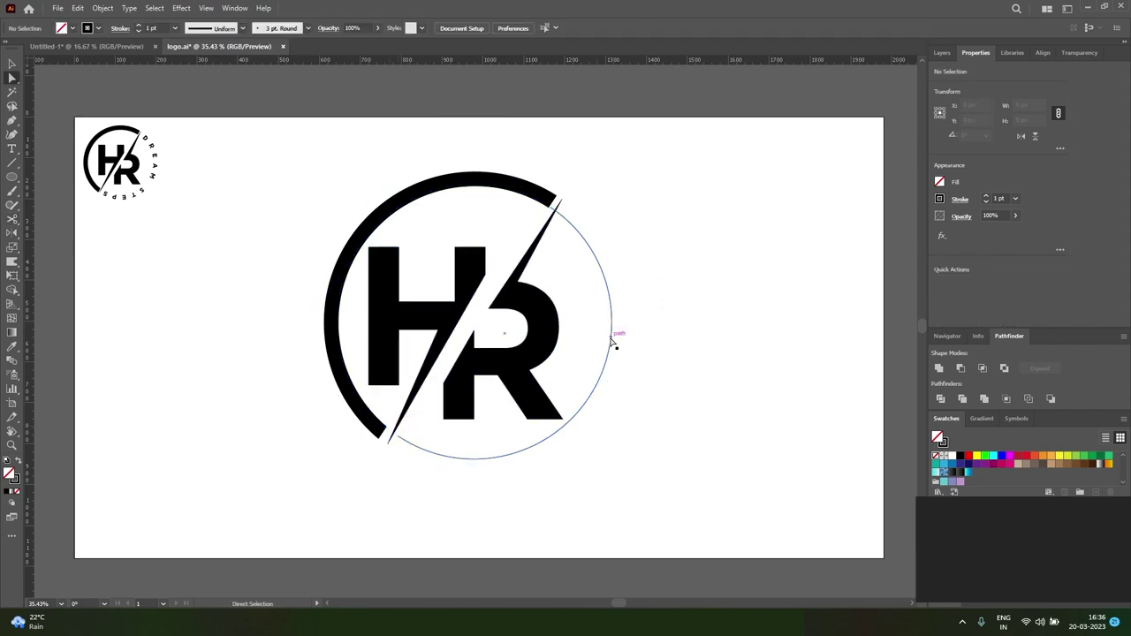
click(612, 341)
click(15, 488)
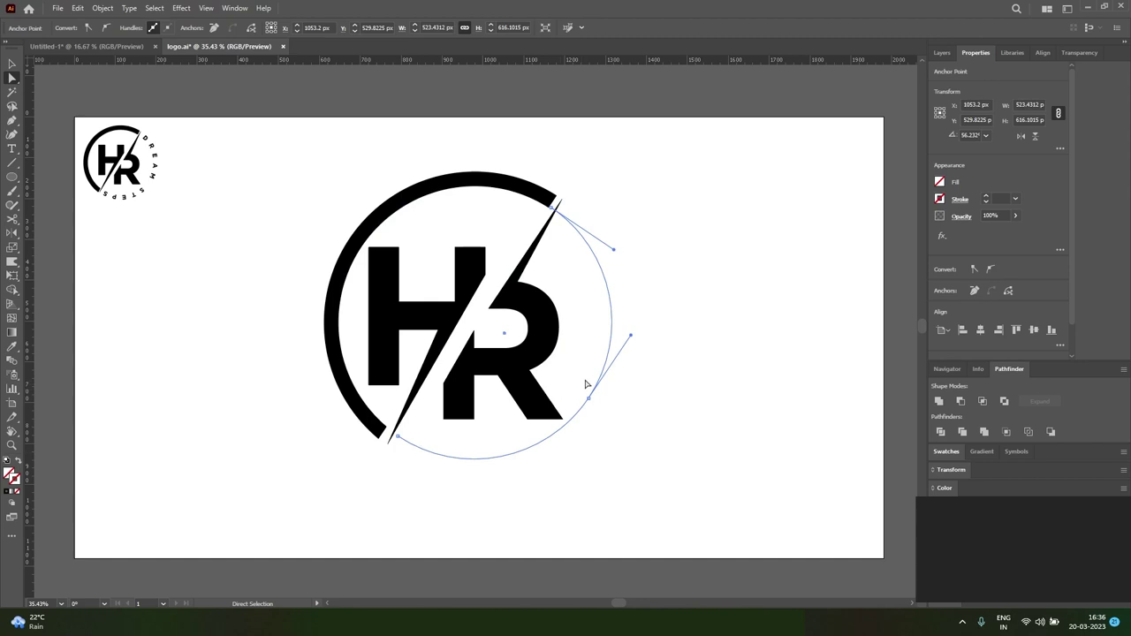
Step: Type 'DREAM STEPS' along the circle's path with the Type on a Path tool
key(t)
click(610, 298)
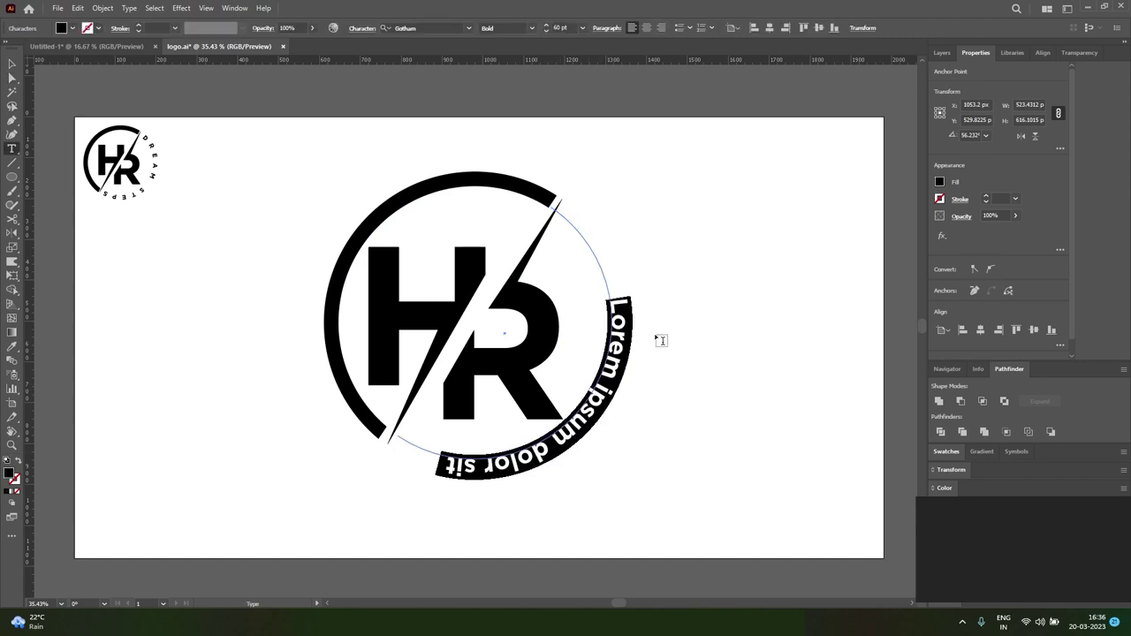
text(DRW)
key(BackSpace)
text(RE)
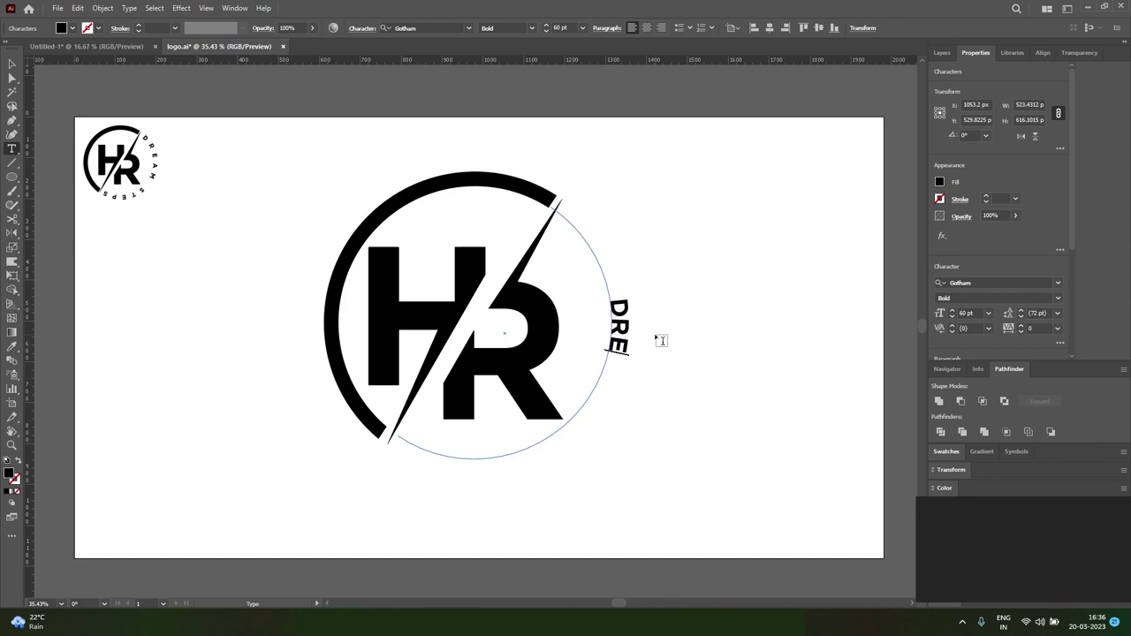
text(AM STEPS)
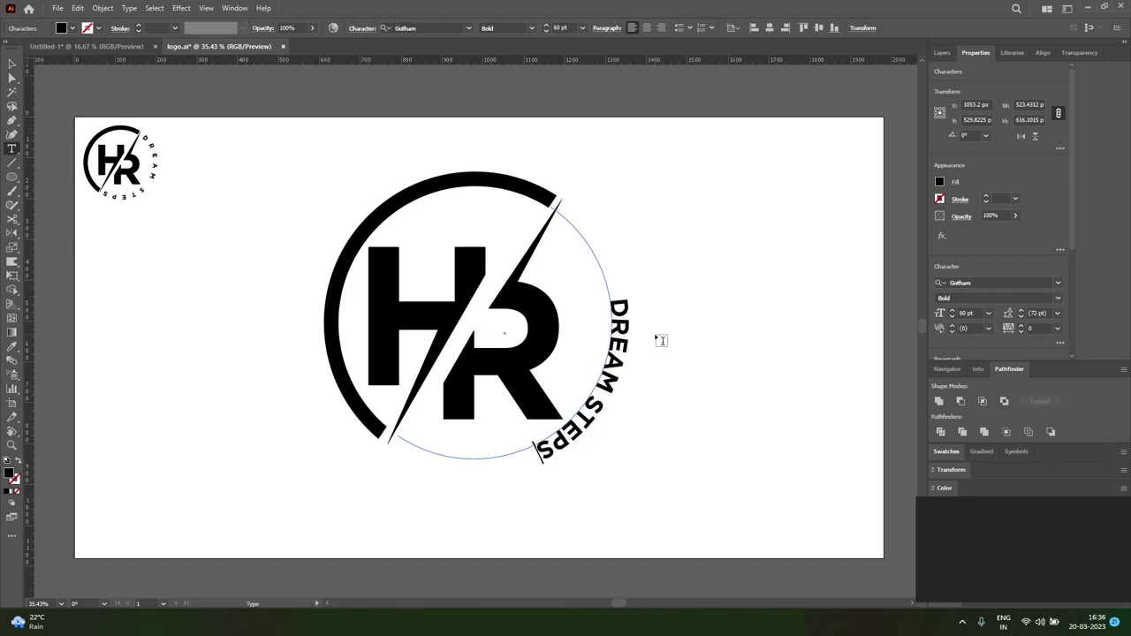
Step: Raise the tracking of all the DREAM STEPS text to 900
key(ctrl+a)
click(1034, 328)
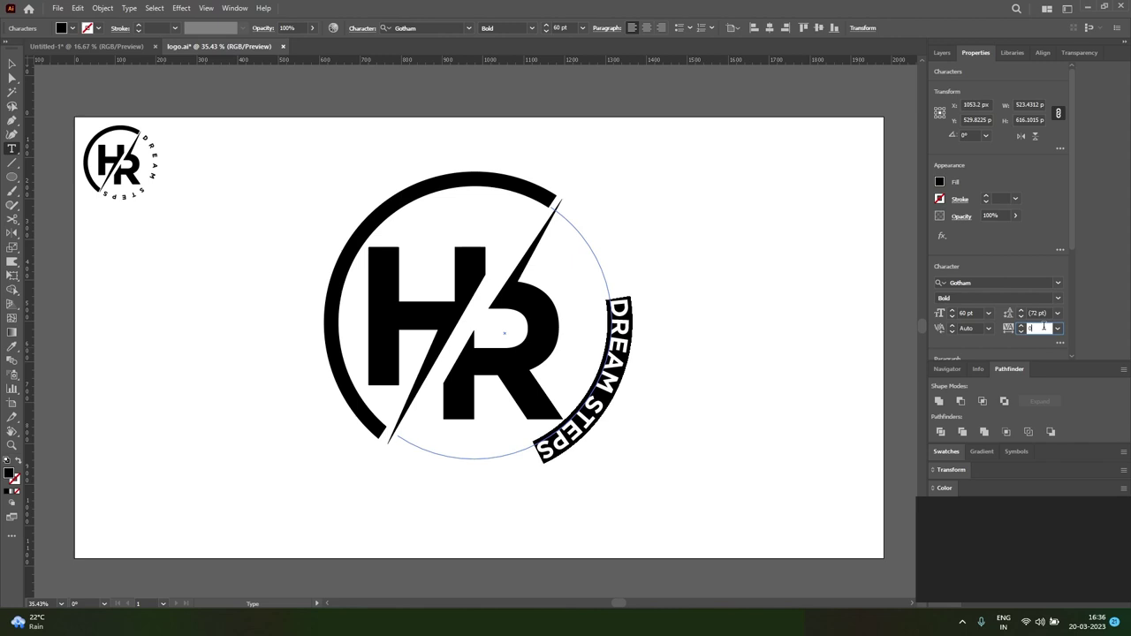
scroll(1044, 326, up, 2)
scroll(1044, 326, up, 2)
scroll(1043, 326, up, 2)
scroll(1043, 326, up, 2)
scroll(1044, 326, up, 2)
scroll(1043, 326, up, 2)
scroll(1043, 326, up, 1)
scroll(1044, 326, up, 2)
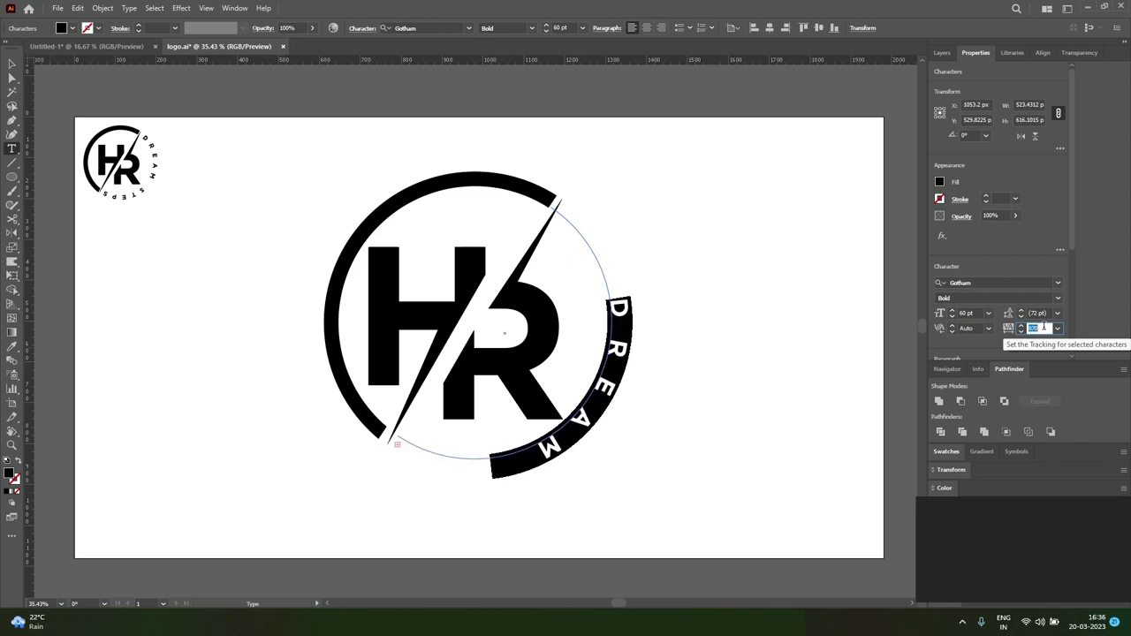
scroll(1044, 326, up, 2)
click(614, 300)
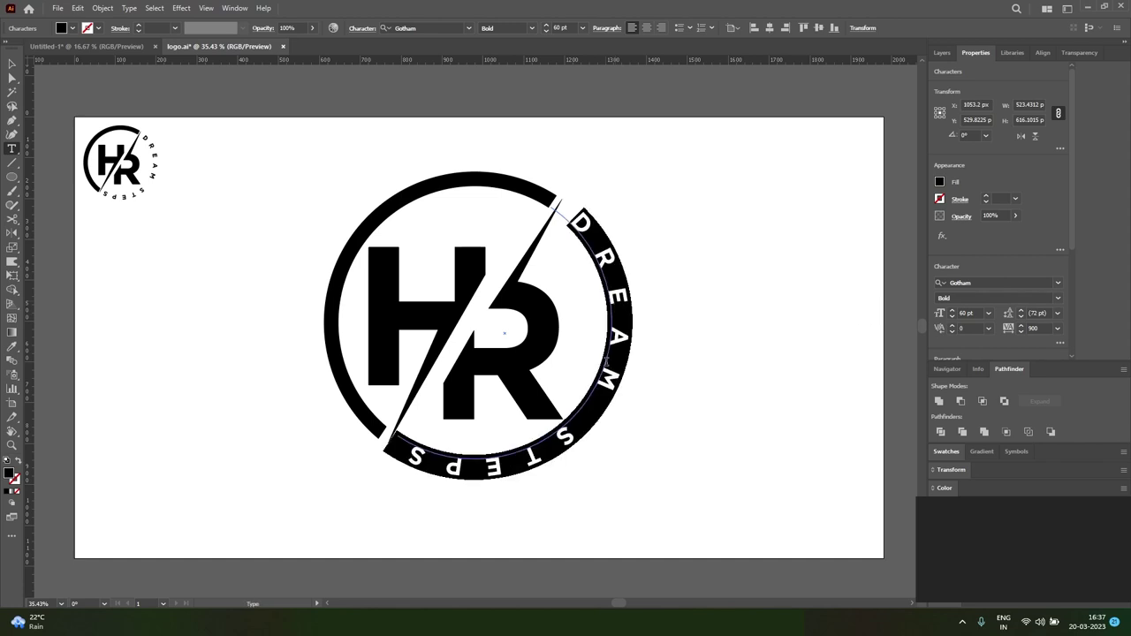
Step: Select every part of the logo and scale it down about its centre
click(12, 63)
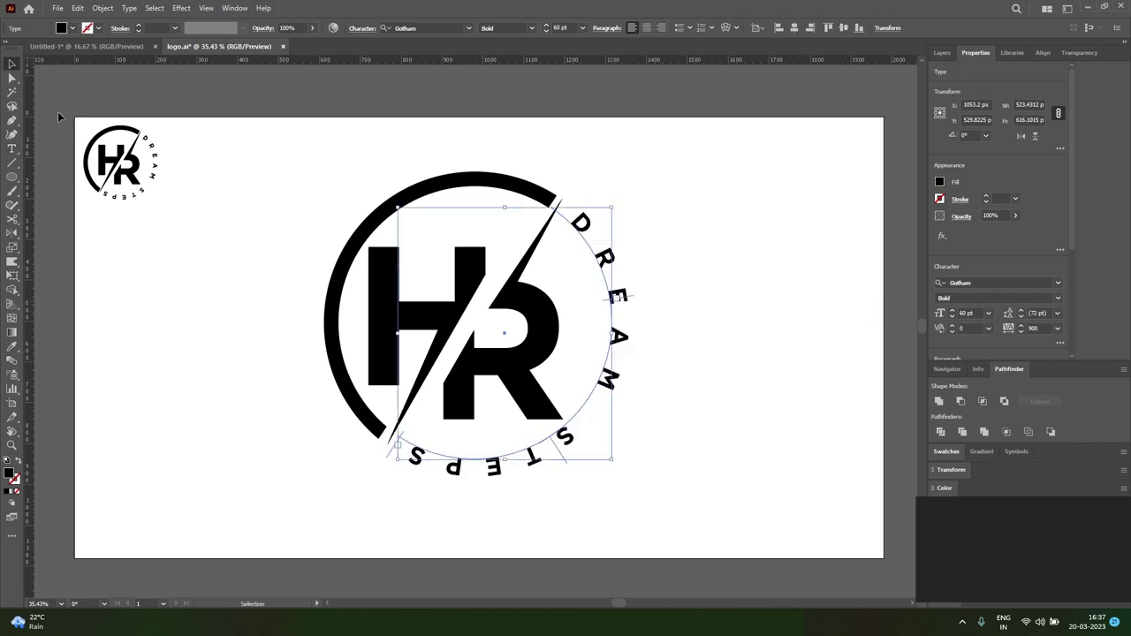
click(247, 486)
drag(662, 533, 369, 237)
drag(611, 459, 561, 429)
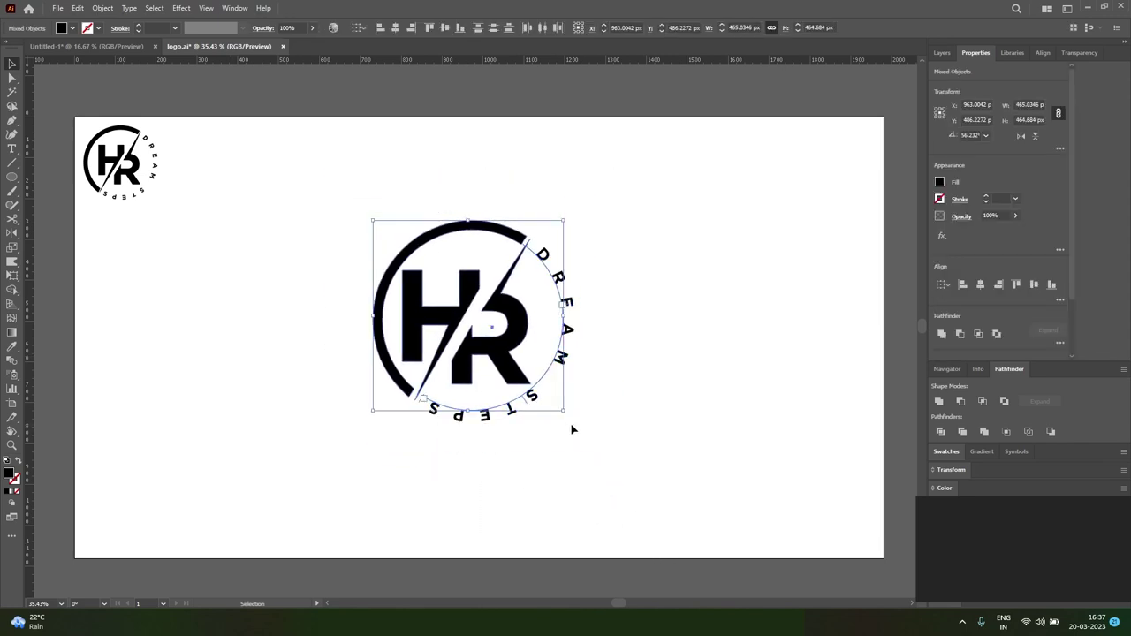
Step: Set the DREAM STEPS ring text's font size to 42 pt
click(519, 411)
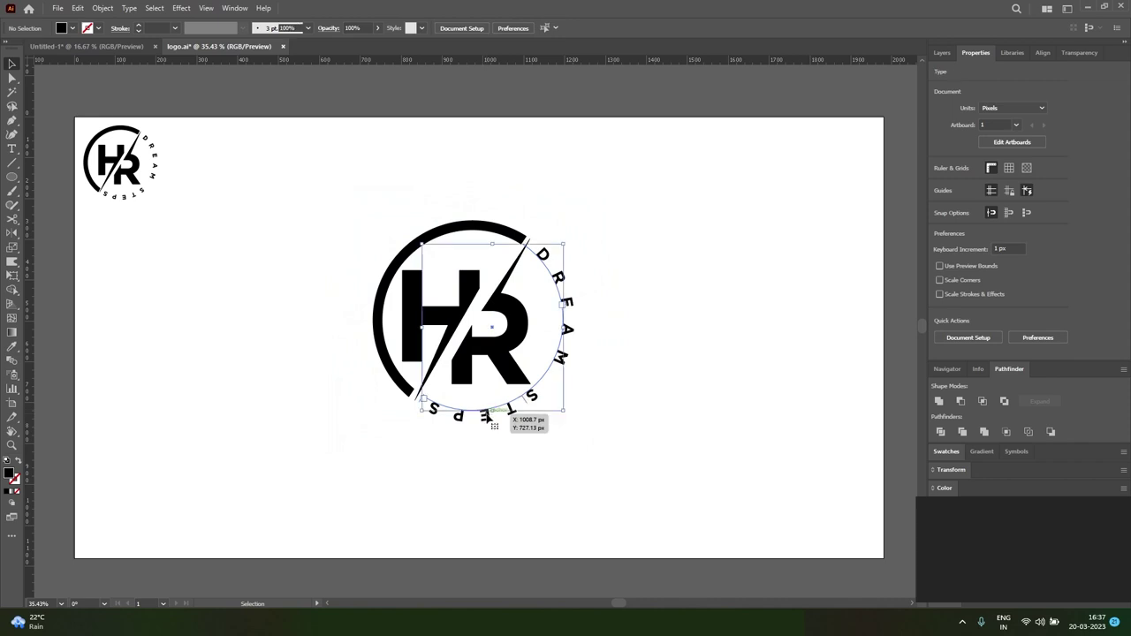
double_click(534, 400)
key(ctrl+a)
click(1039, 328)
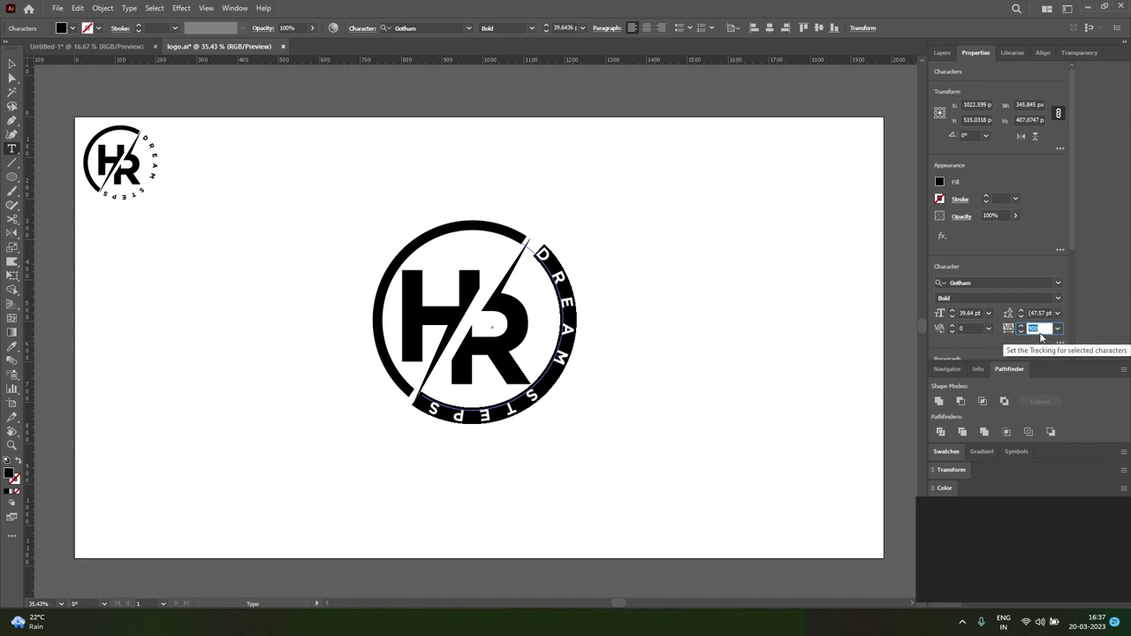
click(977, 313)
text(41)
key(Return)
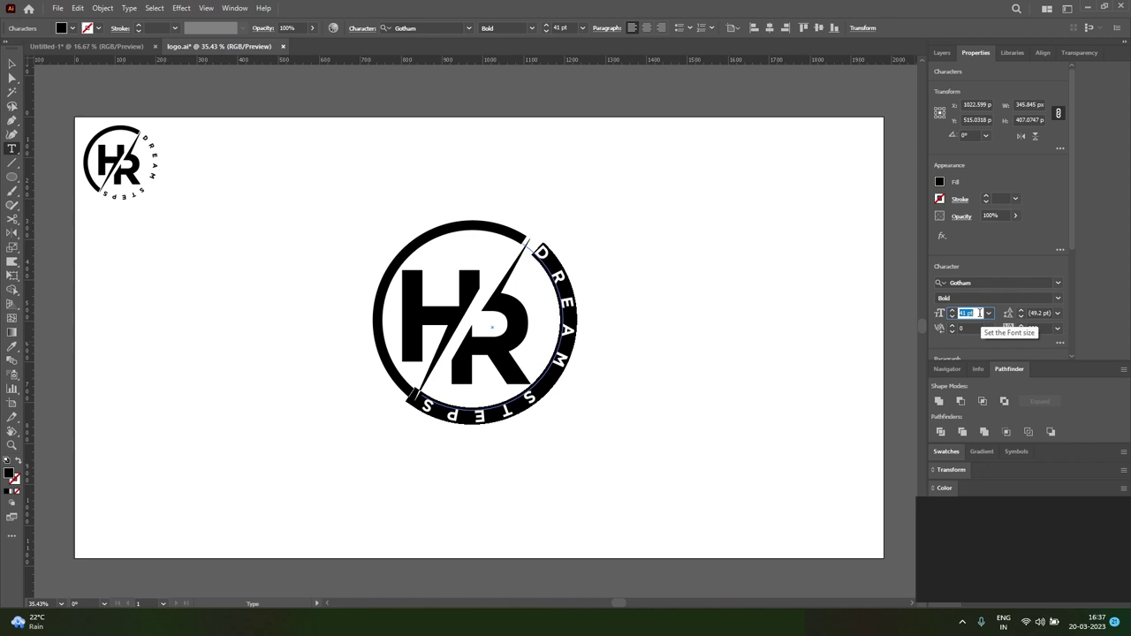
key(Up)
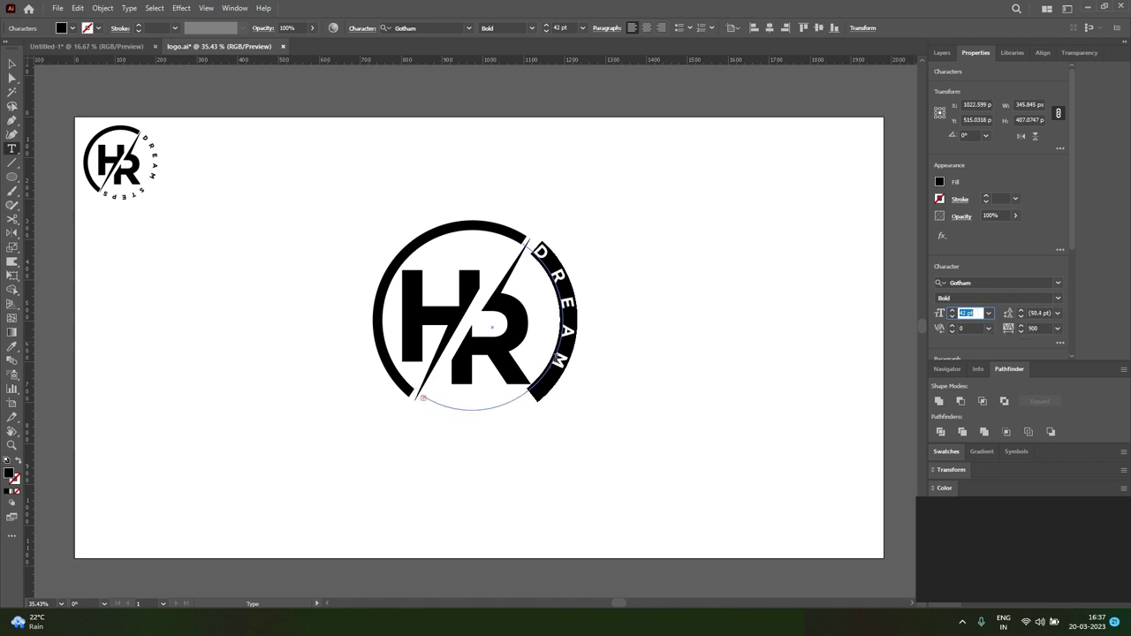
click(560, 359)
Step: Move the text's path start, reduce tracking to about 850, and try 44 pt font size
drag(540, 250, 538, 247)
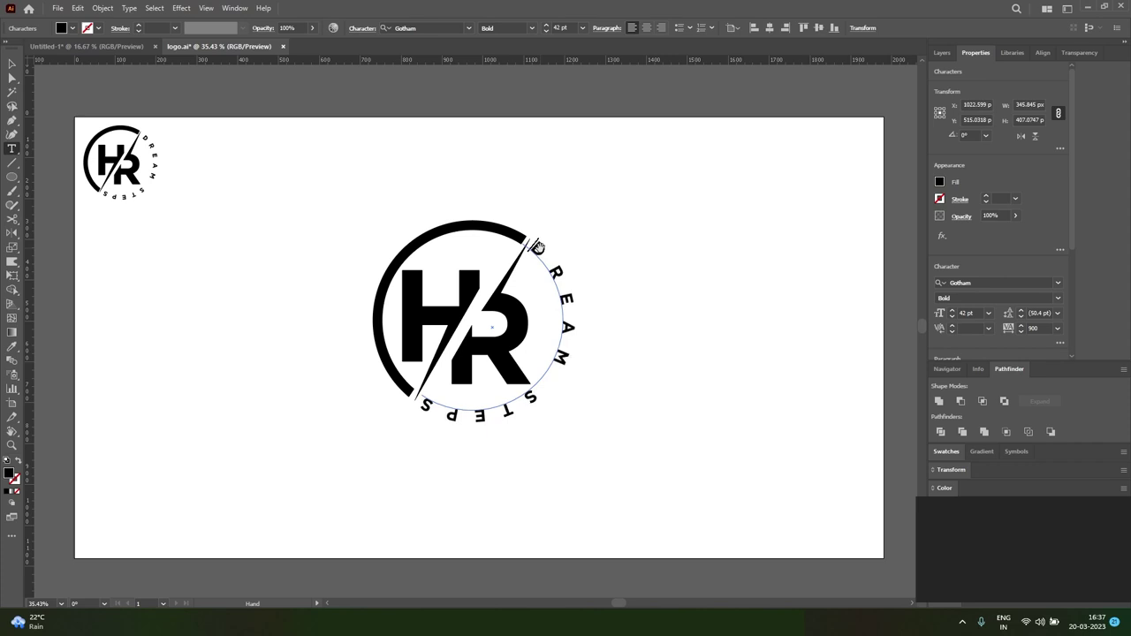
key(ctrl+a)
click(1044, 328)
key(Down)
key(Down)
key(Down)
key(Down)
key(Down)
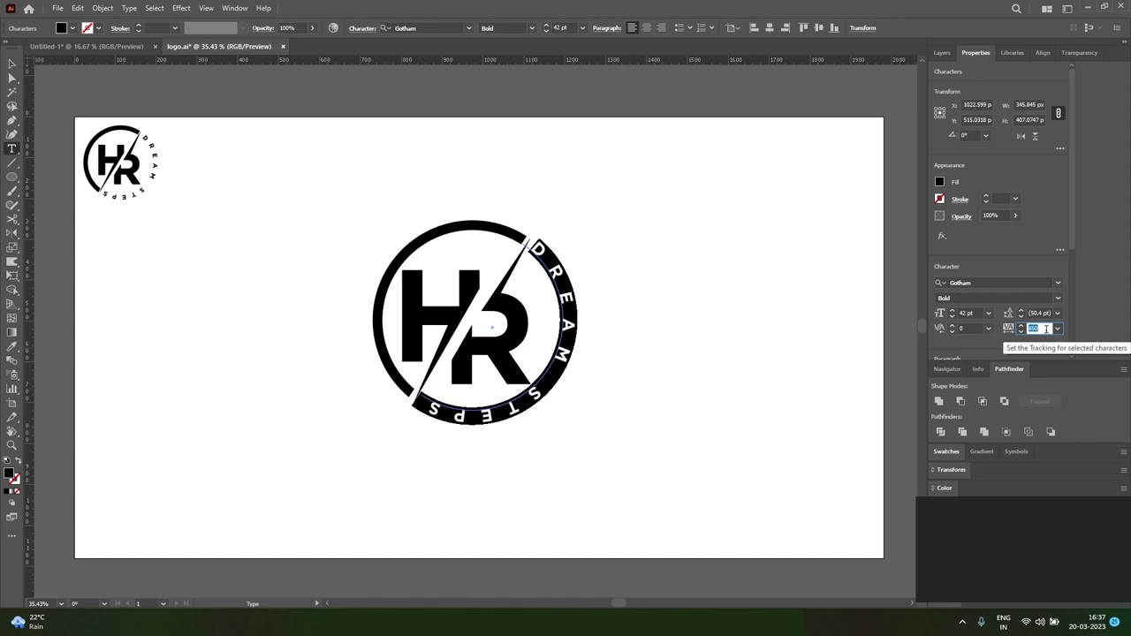
click(966, 313)
key(Up)
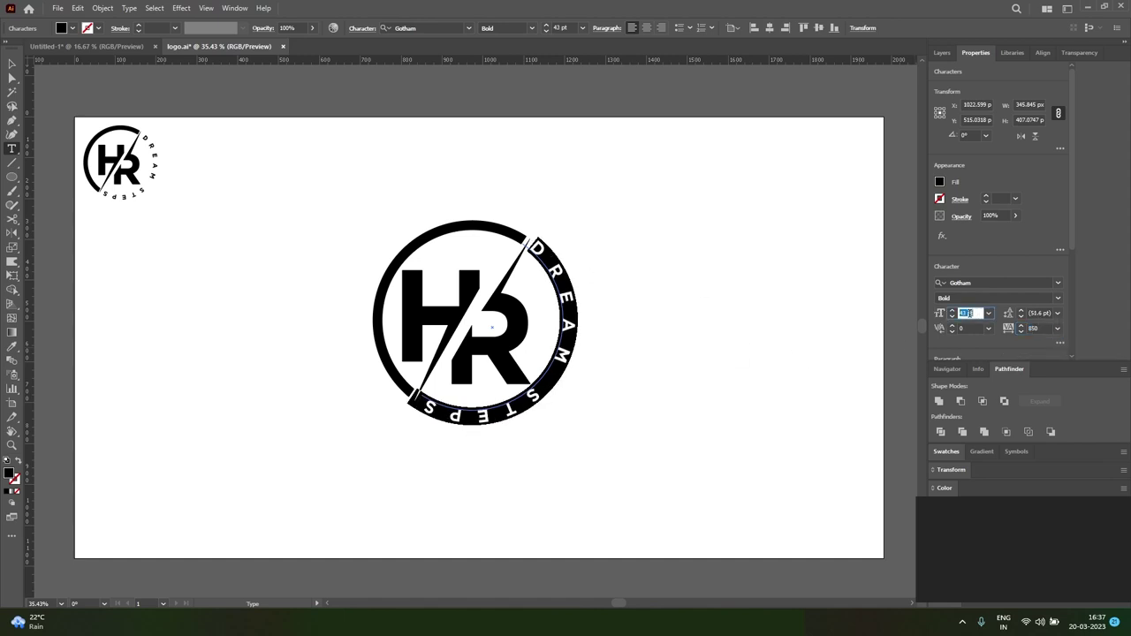
key(Up)
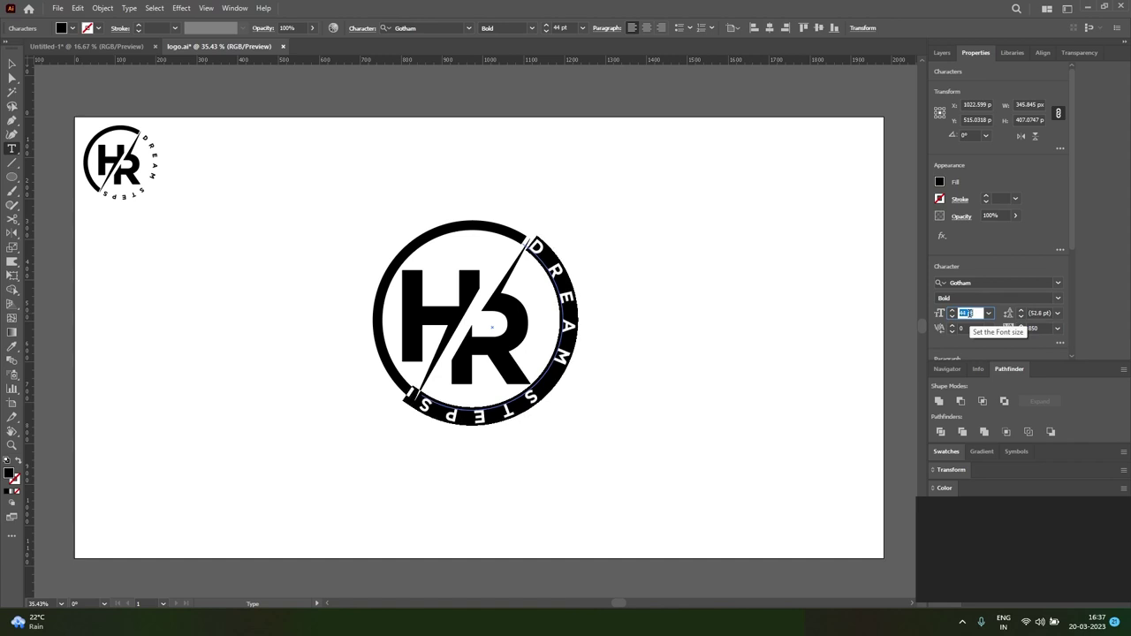
click(533, 246)
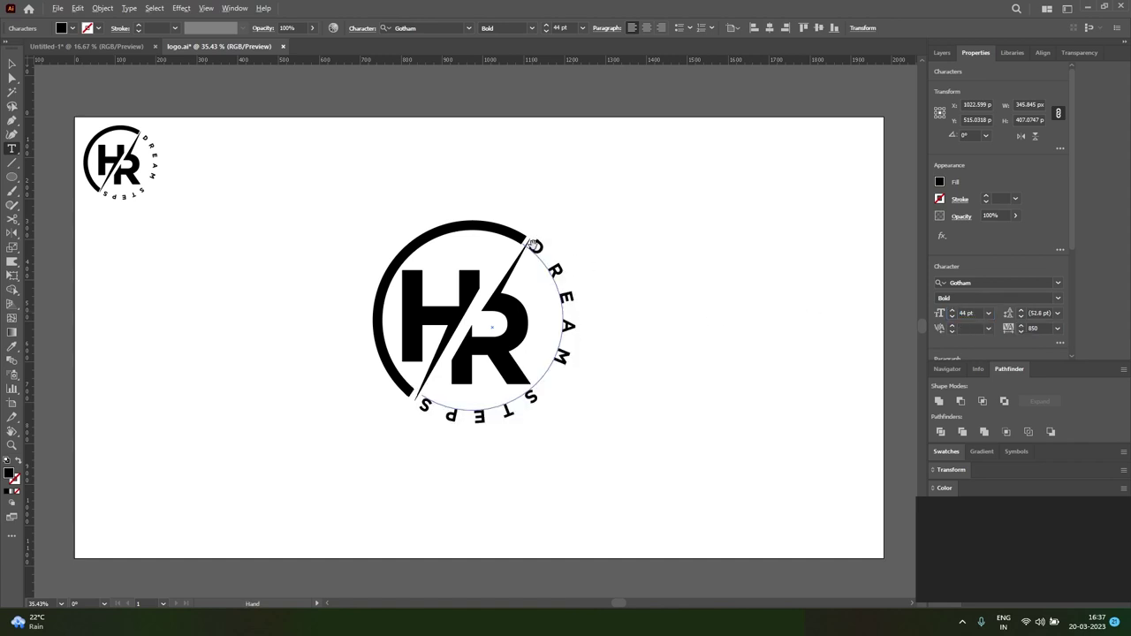
Step: Return the ring text to 42 pt and fine-tune its letter spacing
key(ctrl+a)
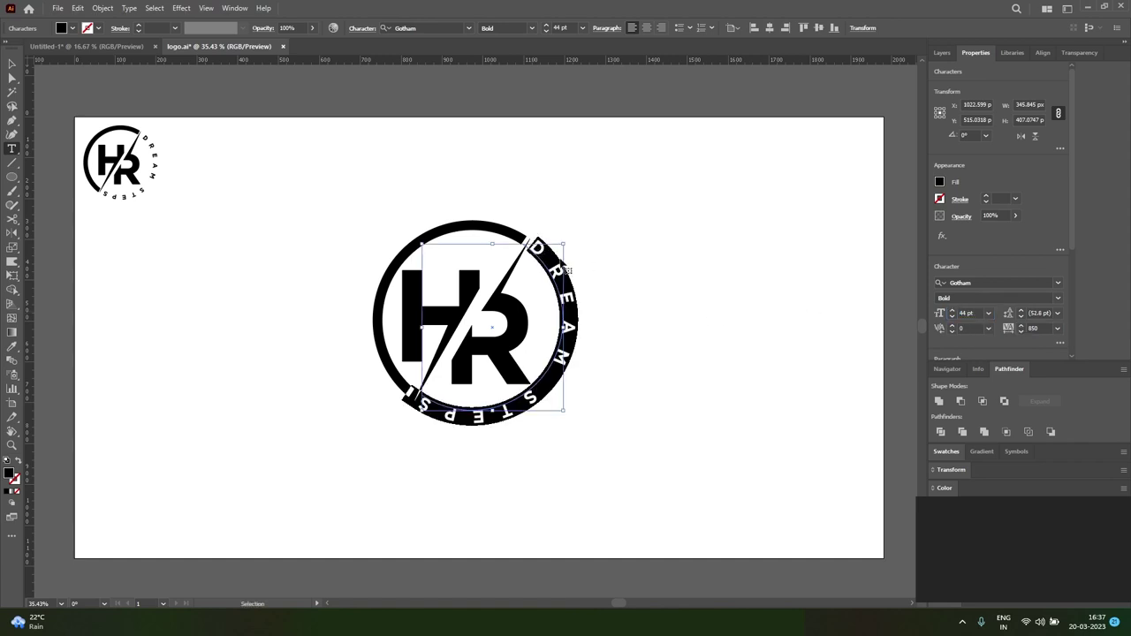
click(969, 312)
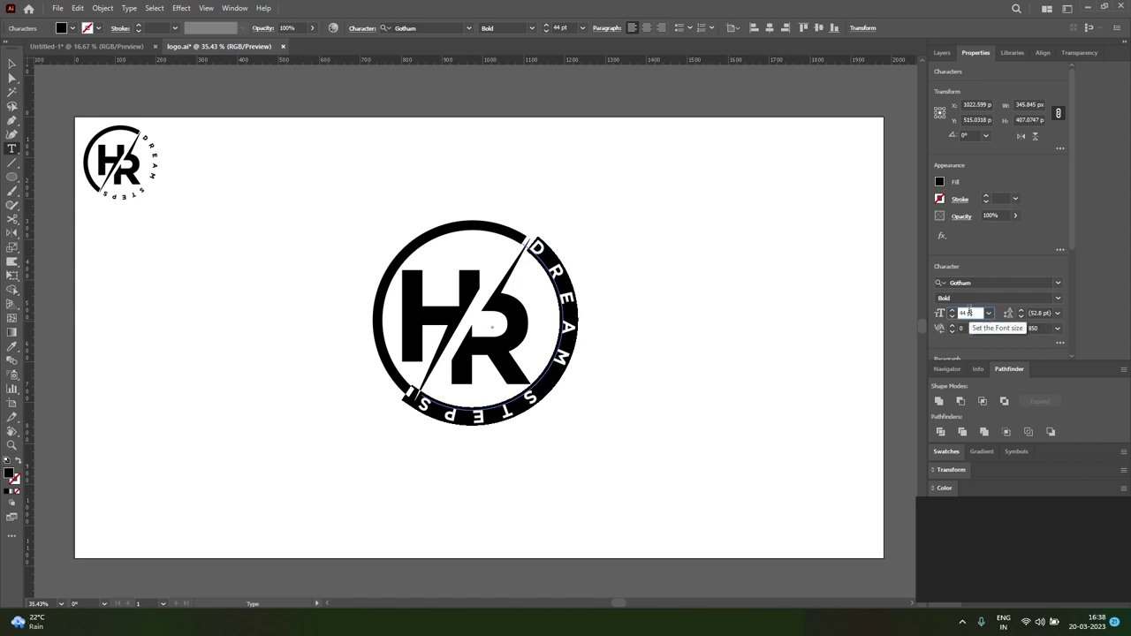
scroll(968, 313, down, 2)
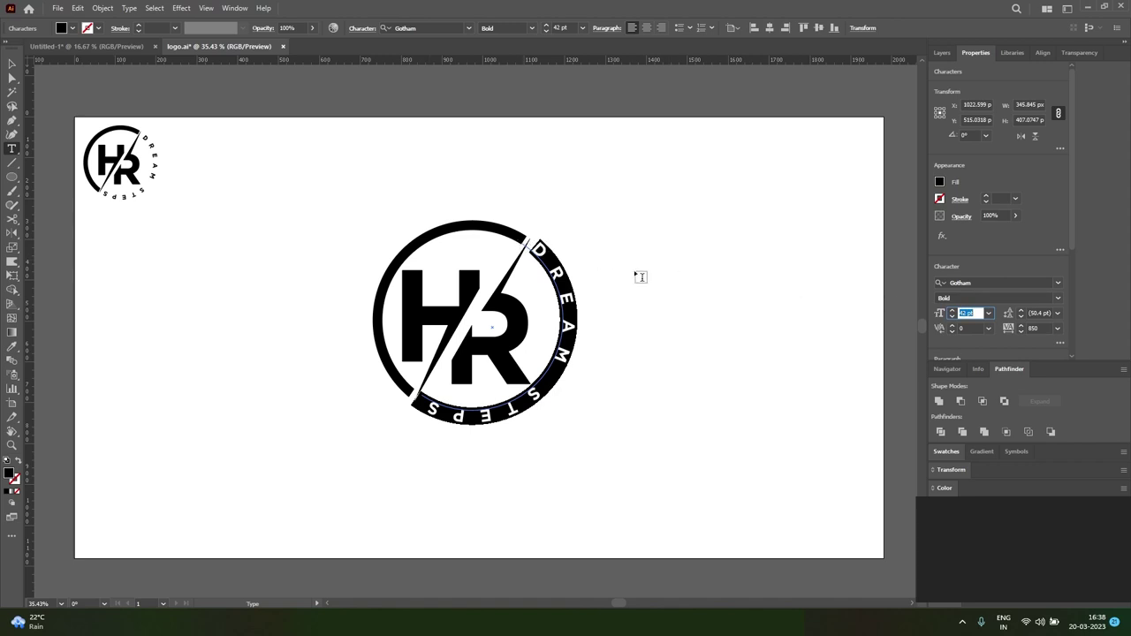
click(1034, 328)
key(Up)
key(Up)
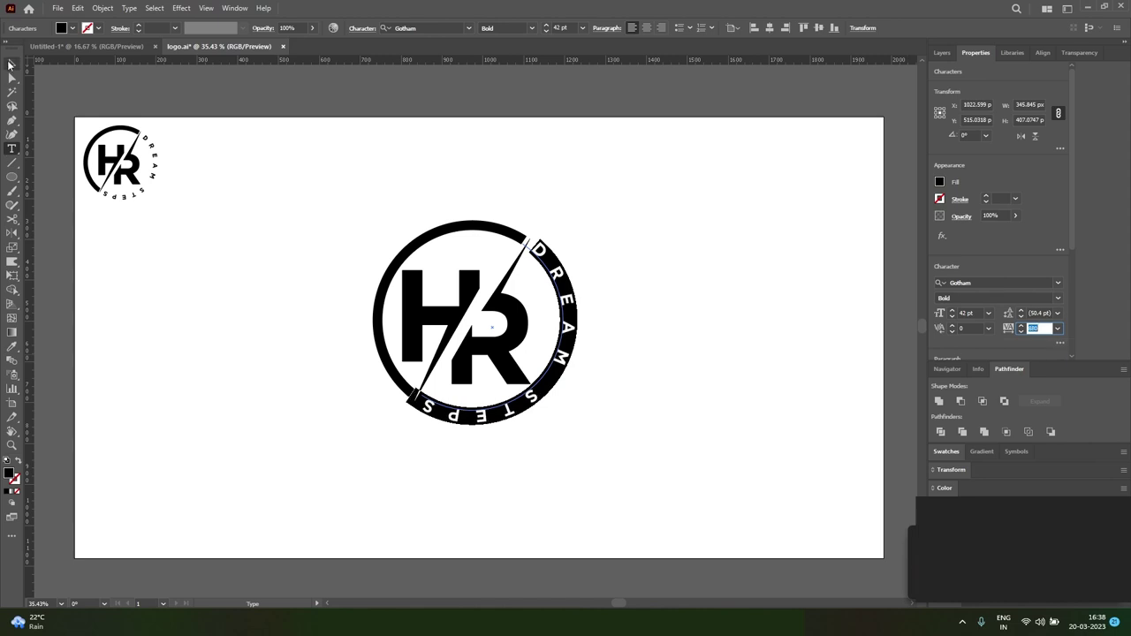
Step: Group the logo, centre it on the artboard at X 990, Y 540 px, and enlarge slightly
click(11, 64)
drag(786, 517, 373, 215)
key(a)
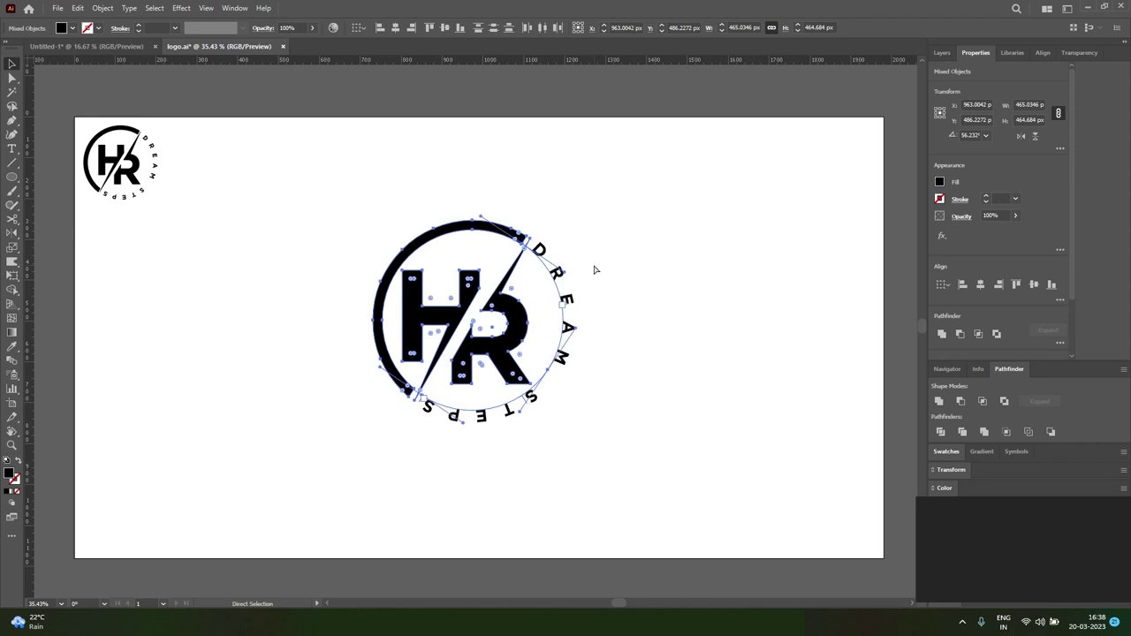
key(ctrl+g)
click(395, 27)
click(445, 28)
key(v)
drag(576, 433, 593, 442)
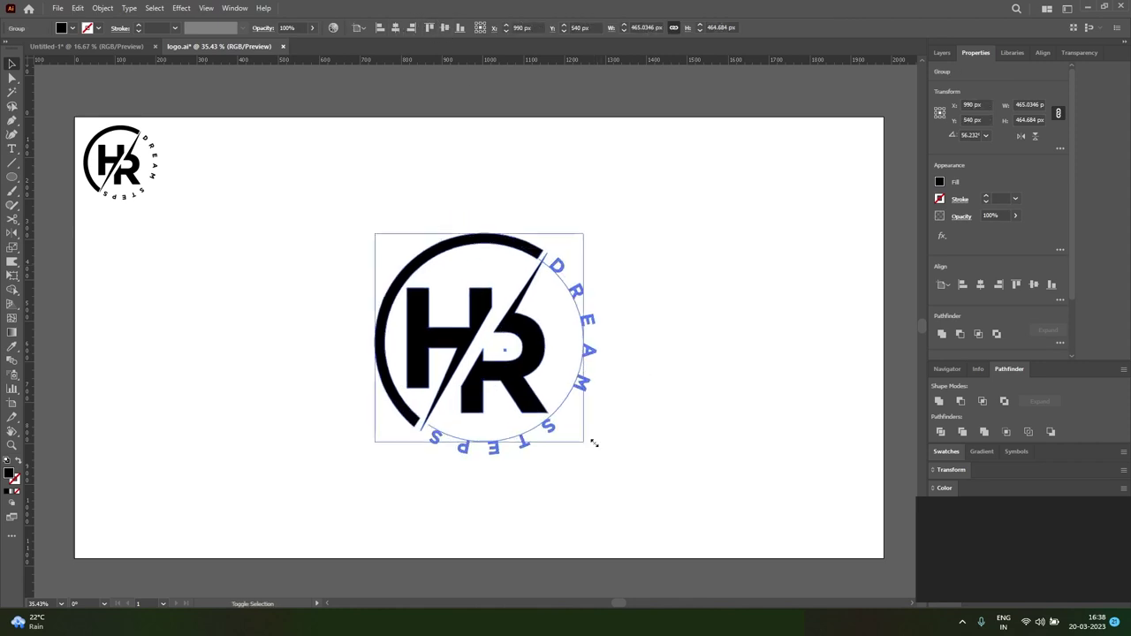
click(691, 453)
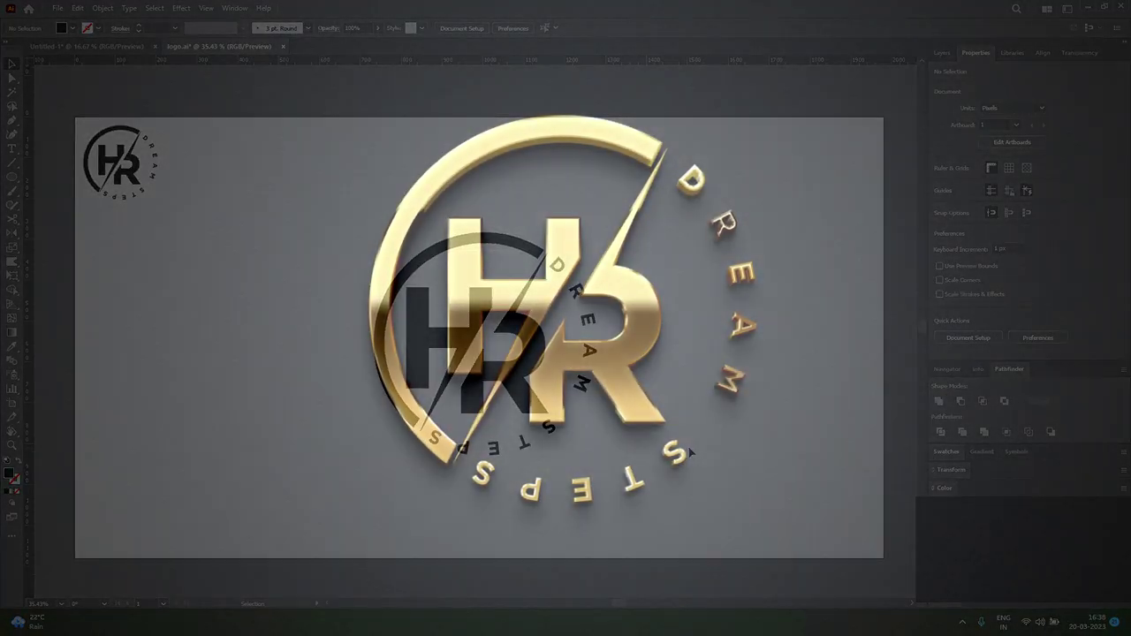